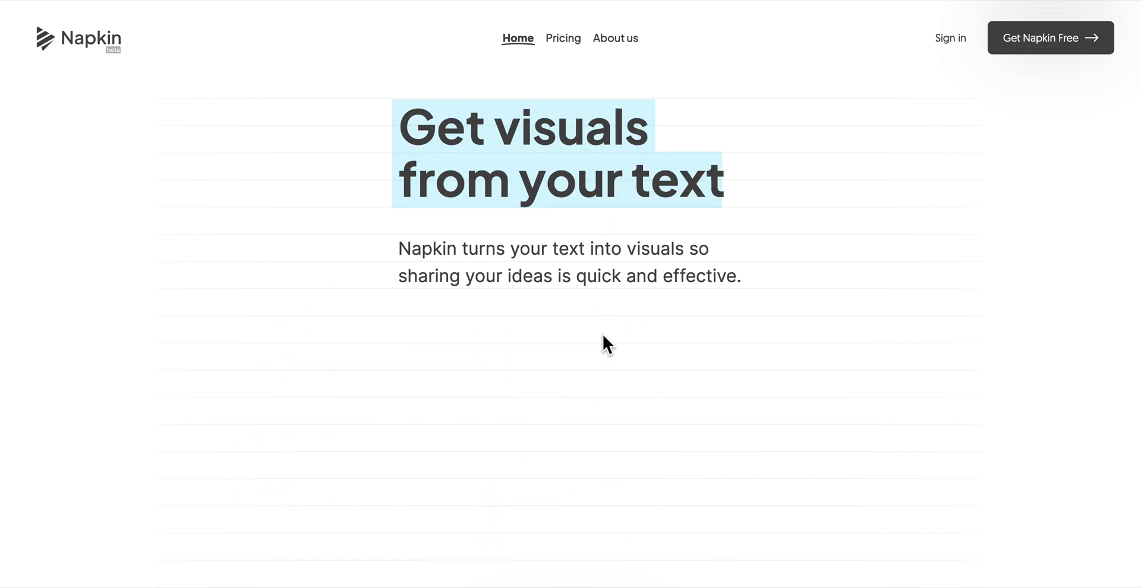
scroll(603, 333, "down", 10)
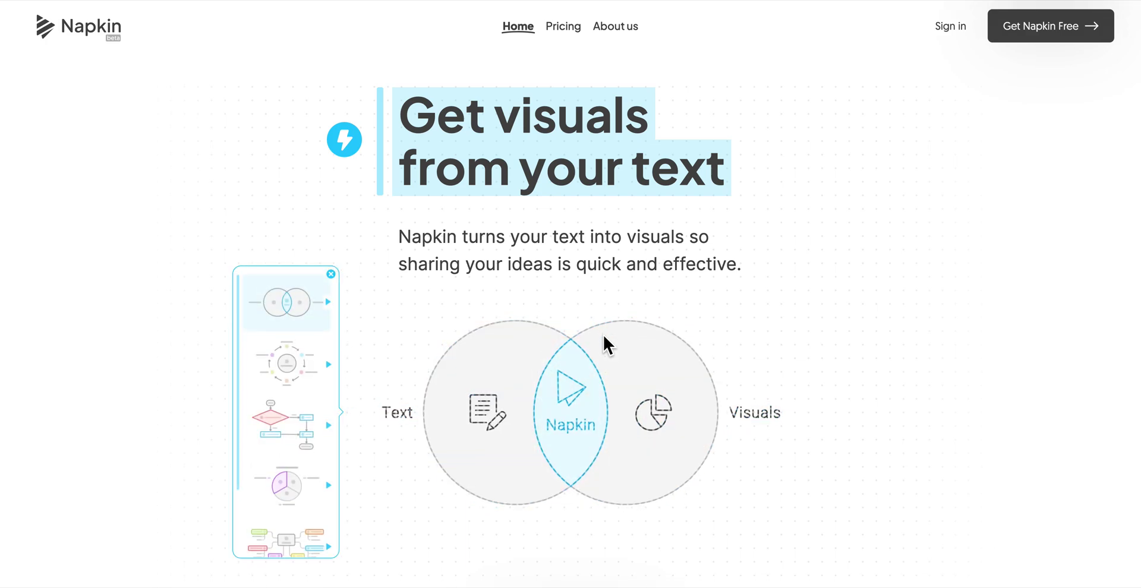
scroll(603, 333, "down", 8)
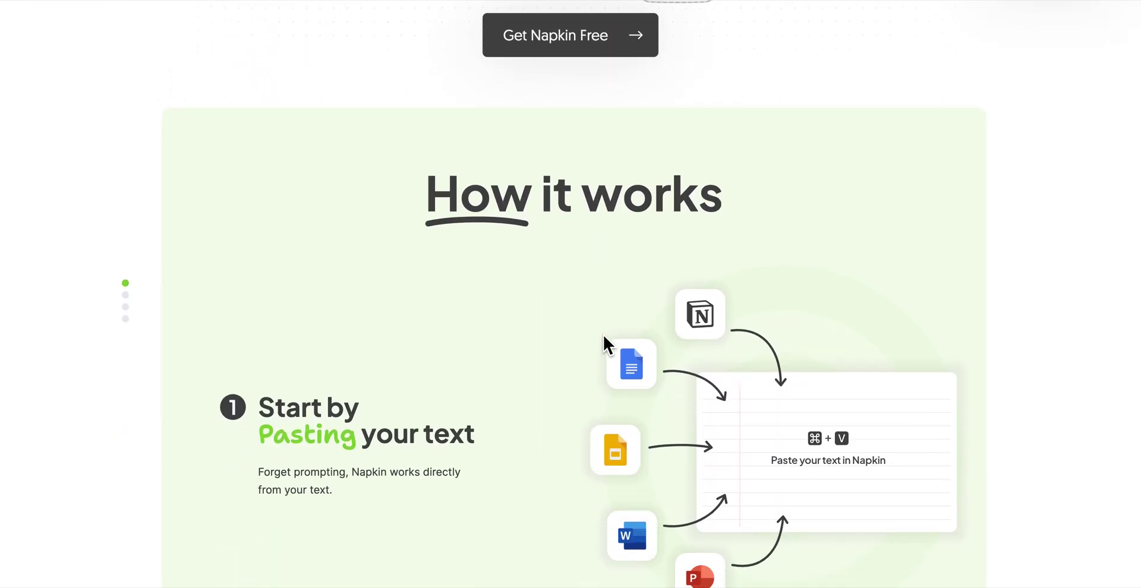
scroll(604, 336, "down", 1)
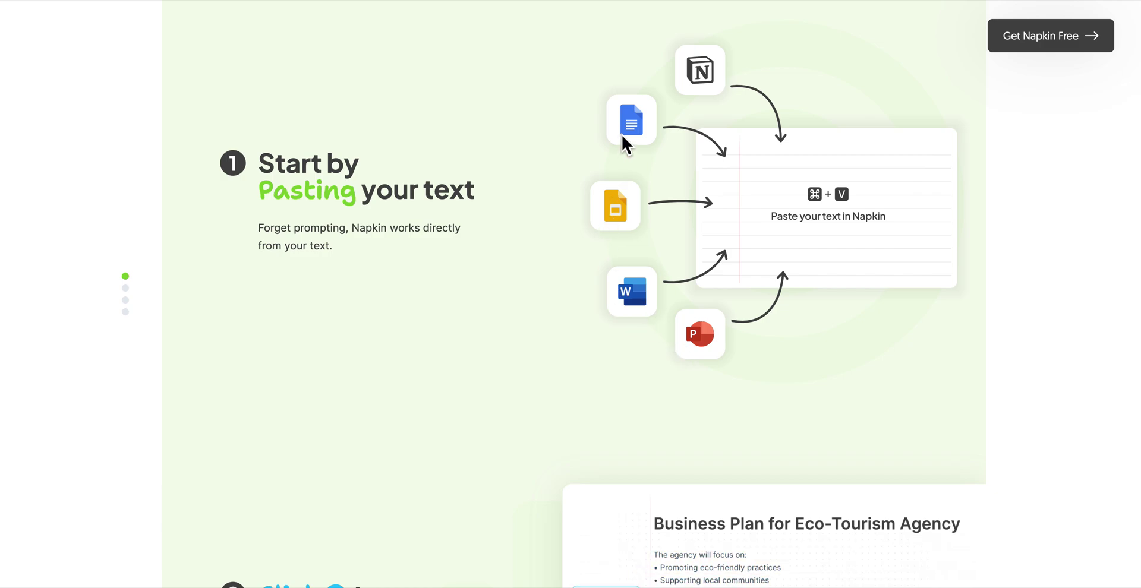
scroll(537, 293, "down", 5)
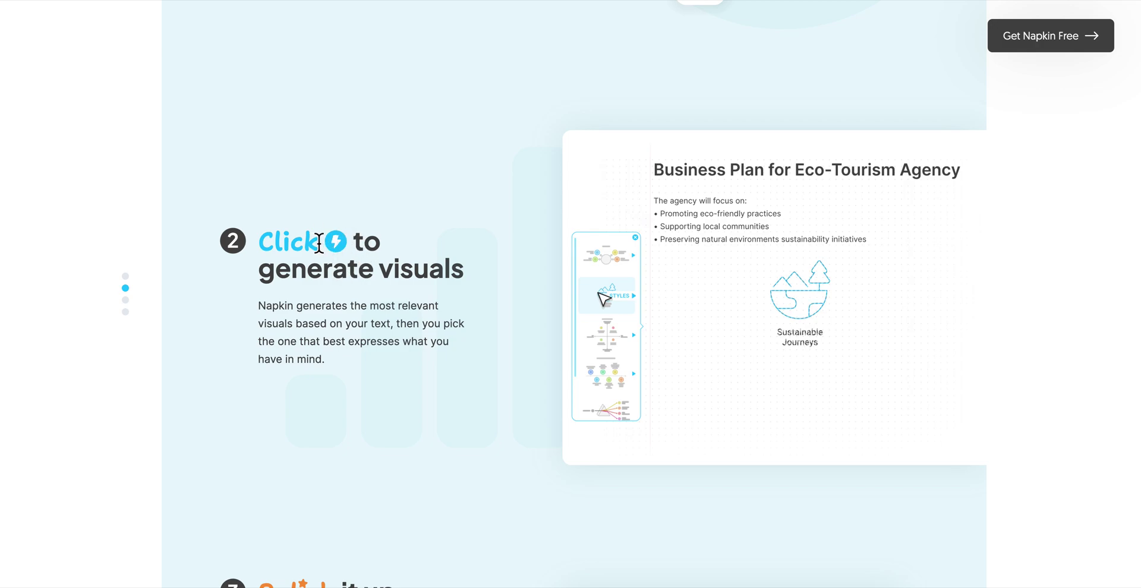
scroll(399, 321, "down", 1)
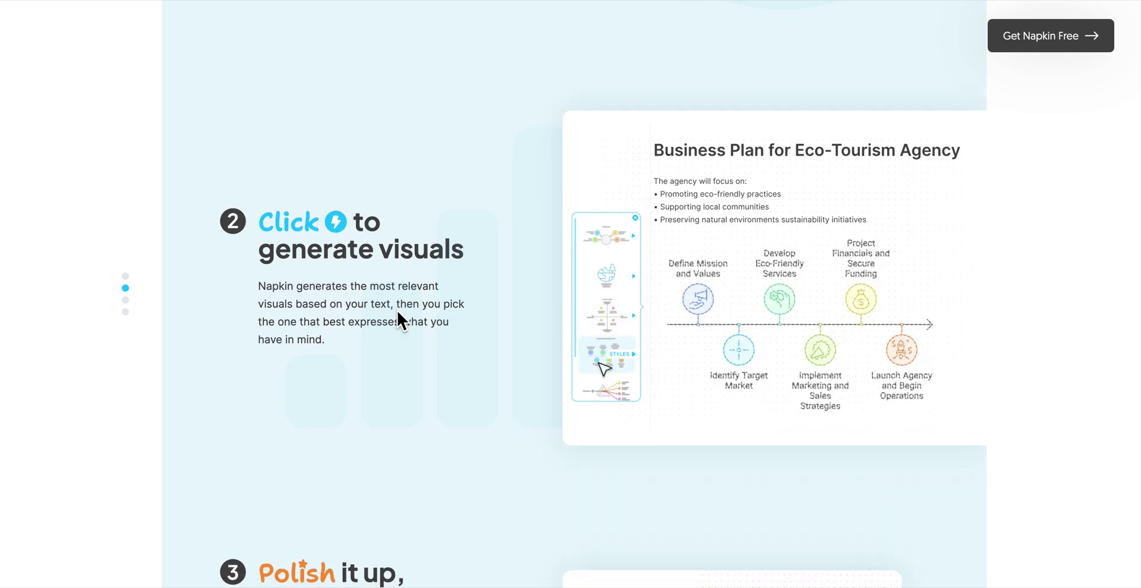
scroll(397, 310, "down", 5)
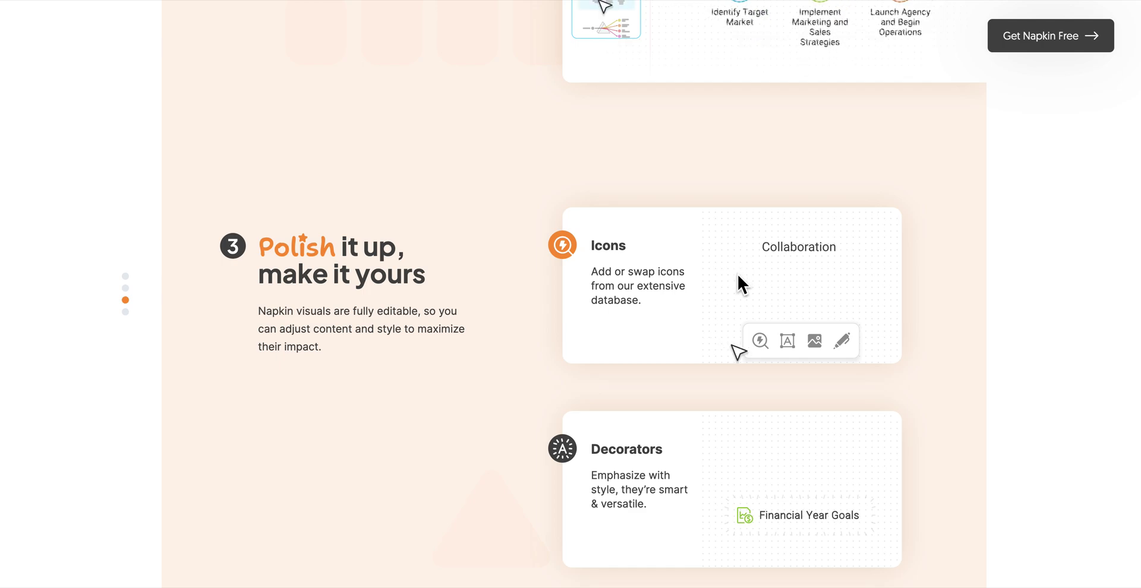
scroll(739, 281, "down", 6)
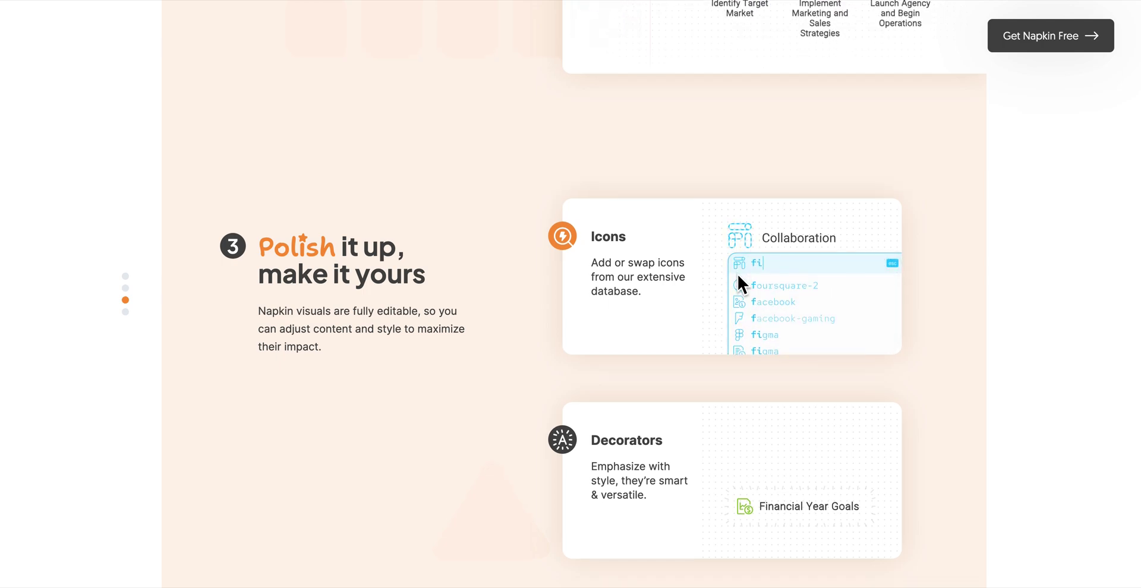
scroll(739, 282, "down", 5)
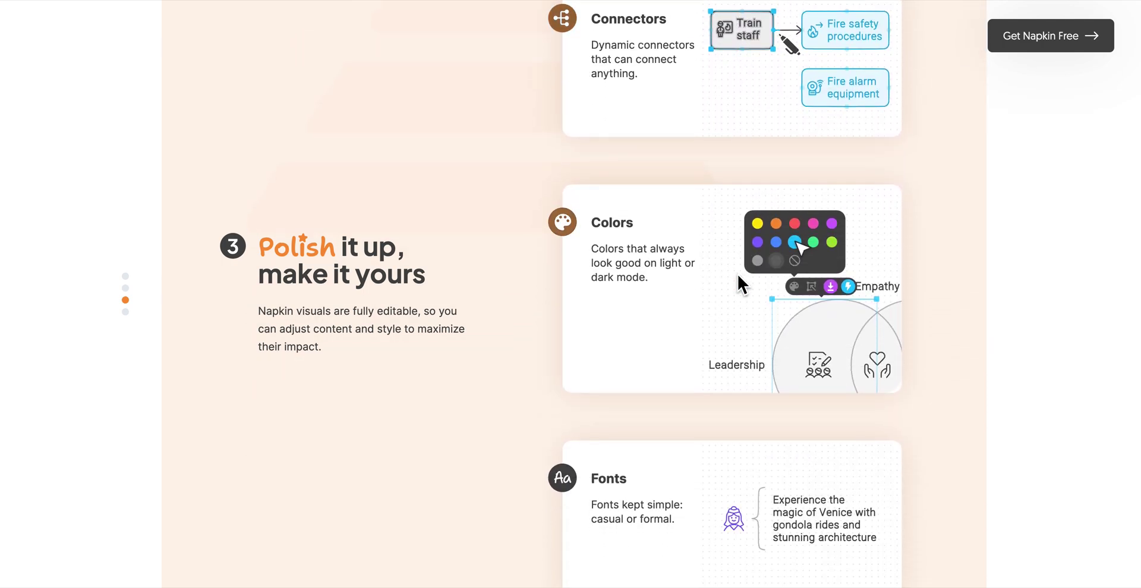
scroll(714, 261, "down", 7)
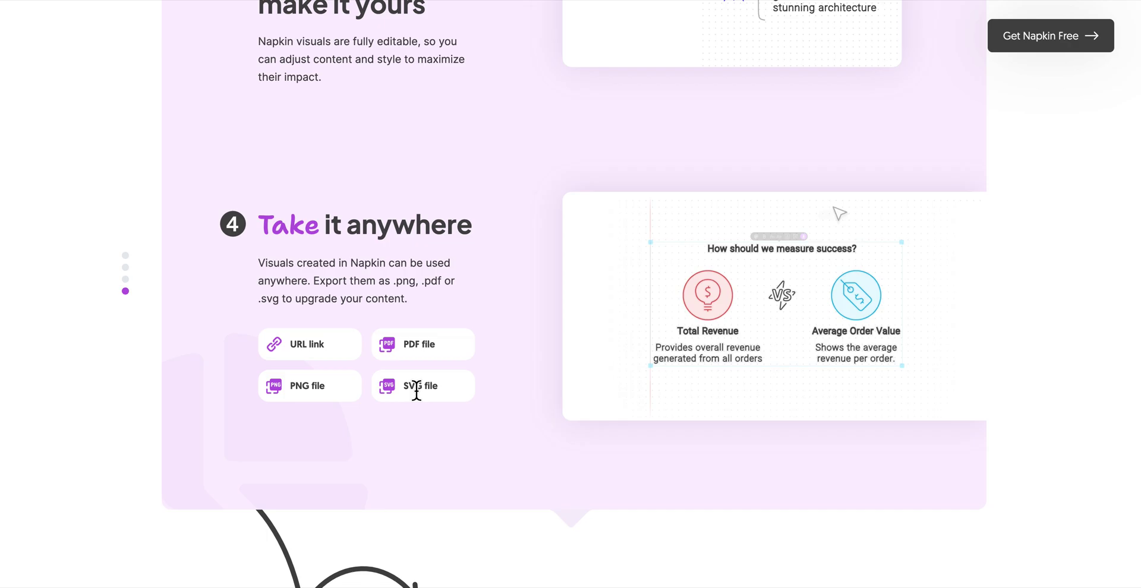
scroll(416, 389, "up", 20)
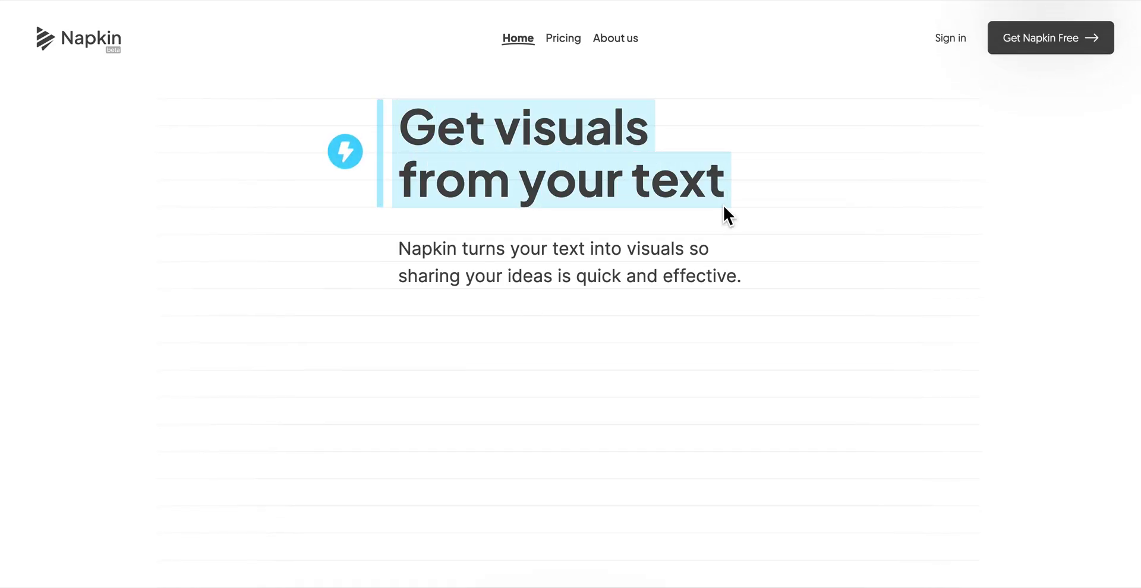
Sign in to Napkin AI and create a new Blank Napkin titled 'Untitled'.
left_click(950, 38)
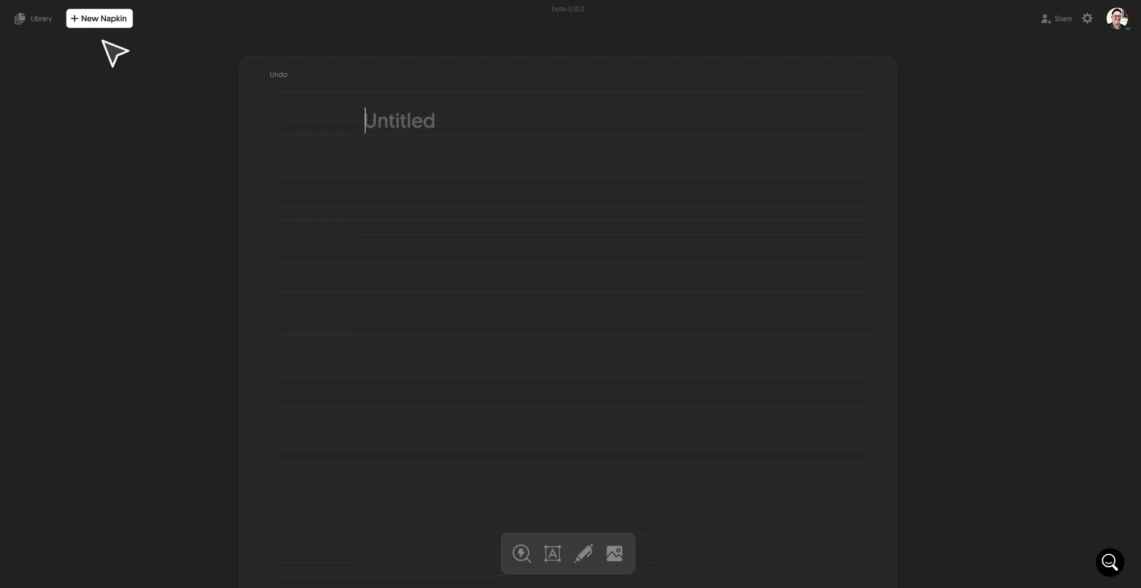
left_click(96, 23)
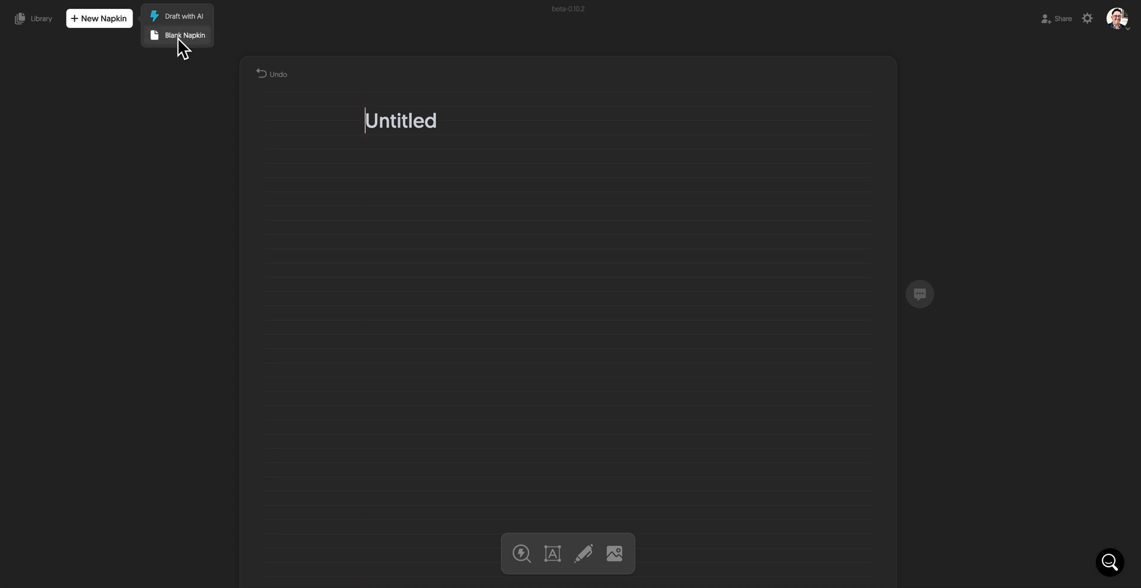
left_click(181, 36)
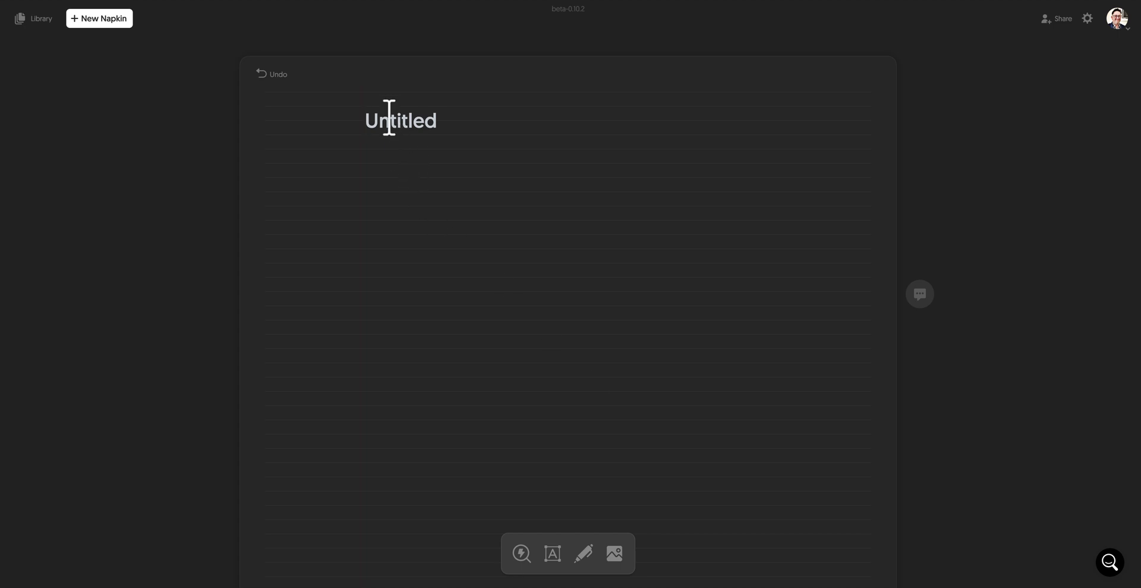
Paste the UDL article and select the passage listing its three guiding principles.
key("ctrl+v")
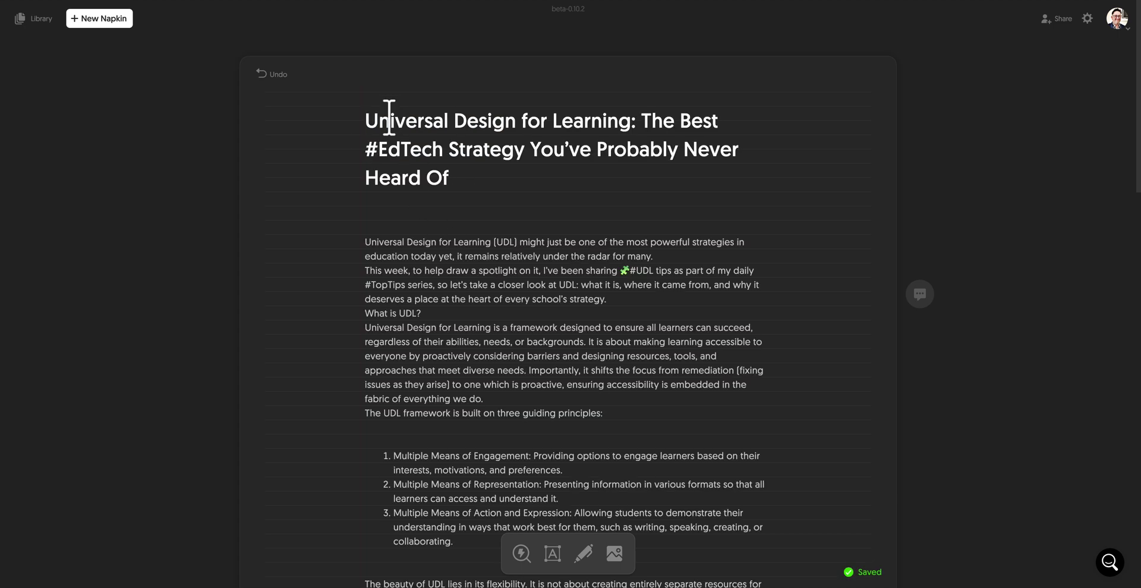
scroll(413, 312, "down", 3)
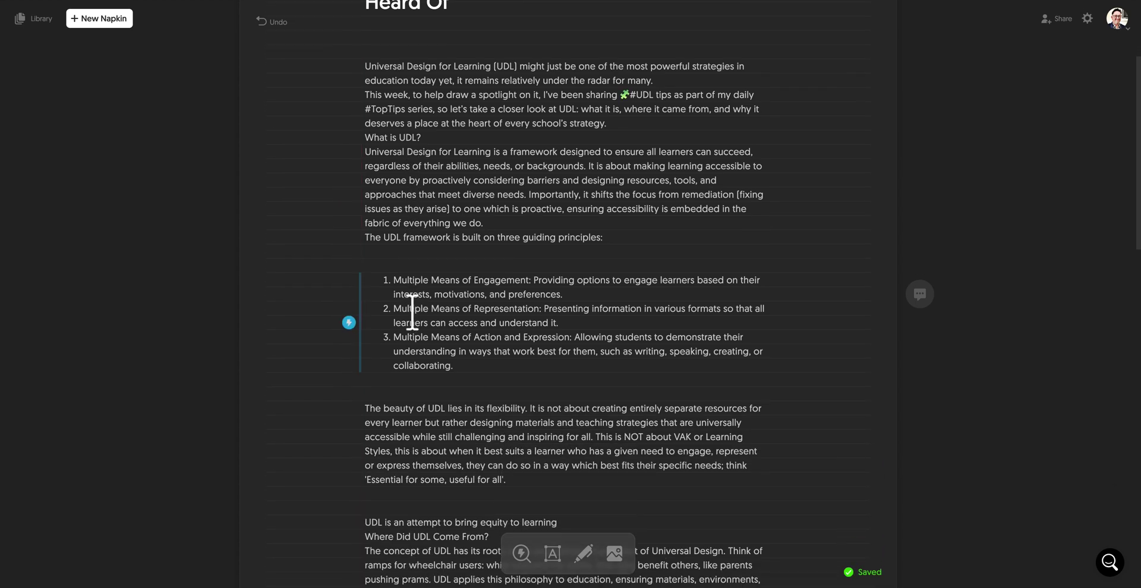
scroll(412, 312, "up", 1)
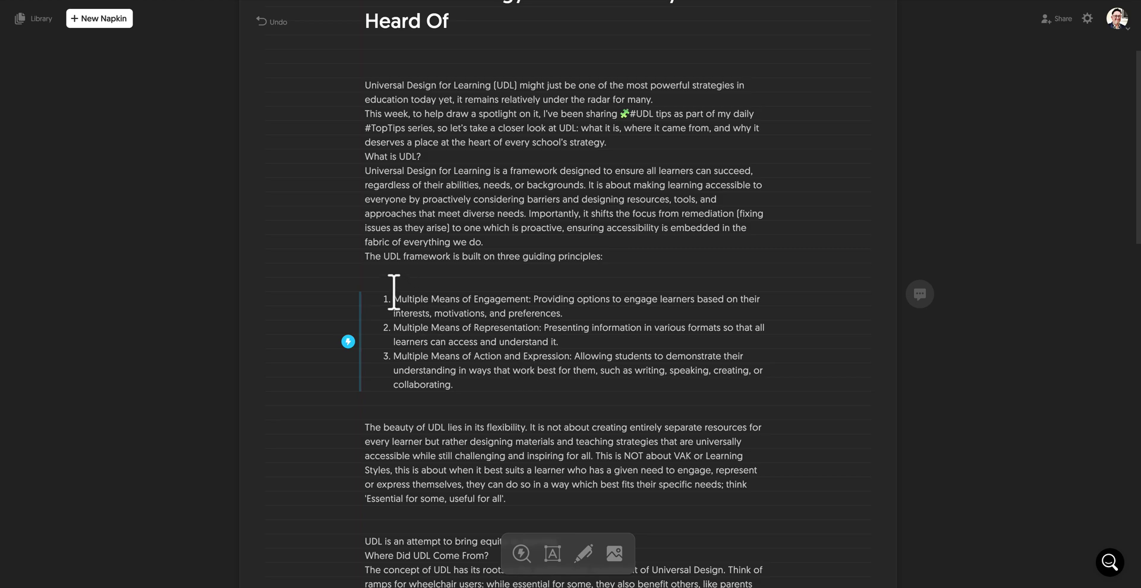
left_click_drag(365, 259, 464, 383)
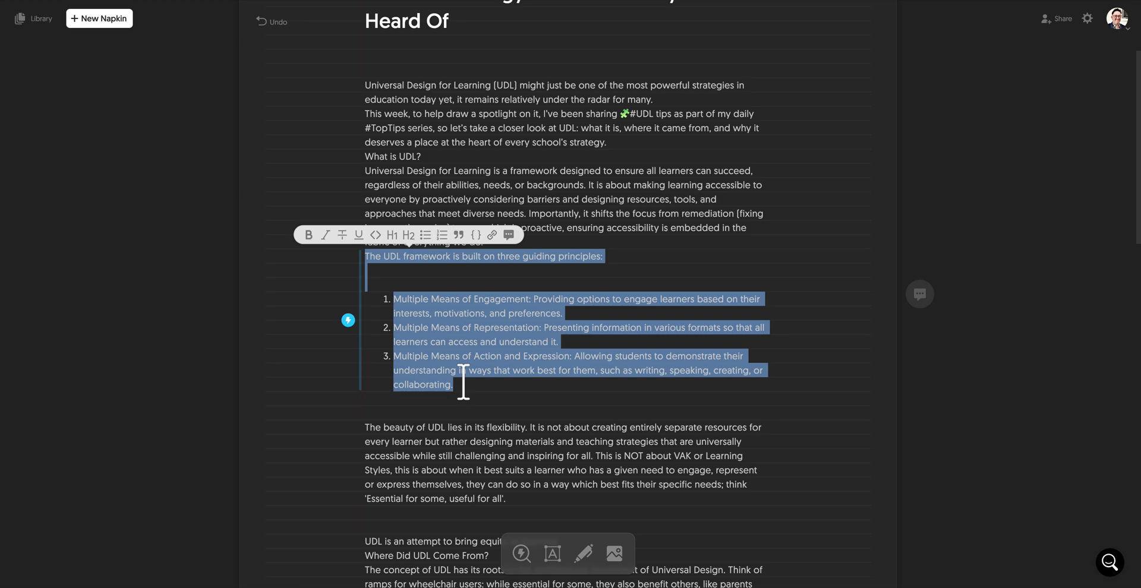
Generate visuals from the principles text and pick the lens-style 'UDL Principles in Action' diagram.
left_click(348, 321)
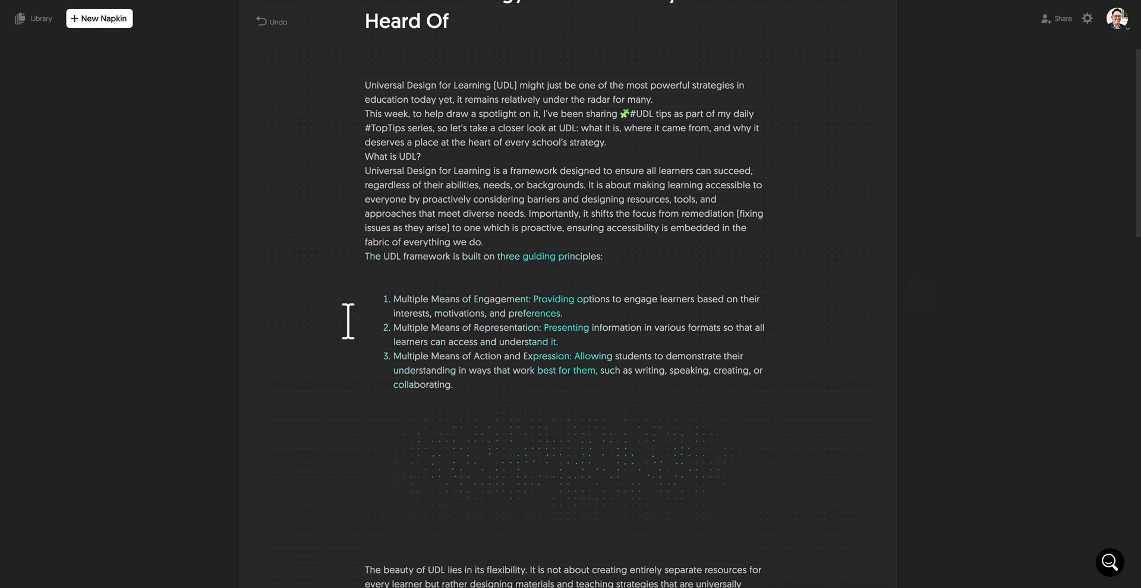
scroll(383, 395, "down", 3)
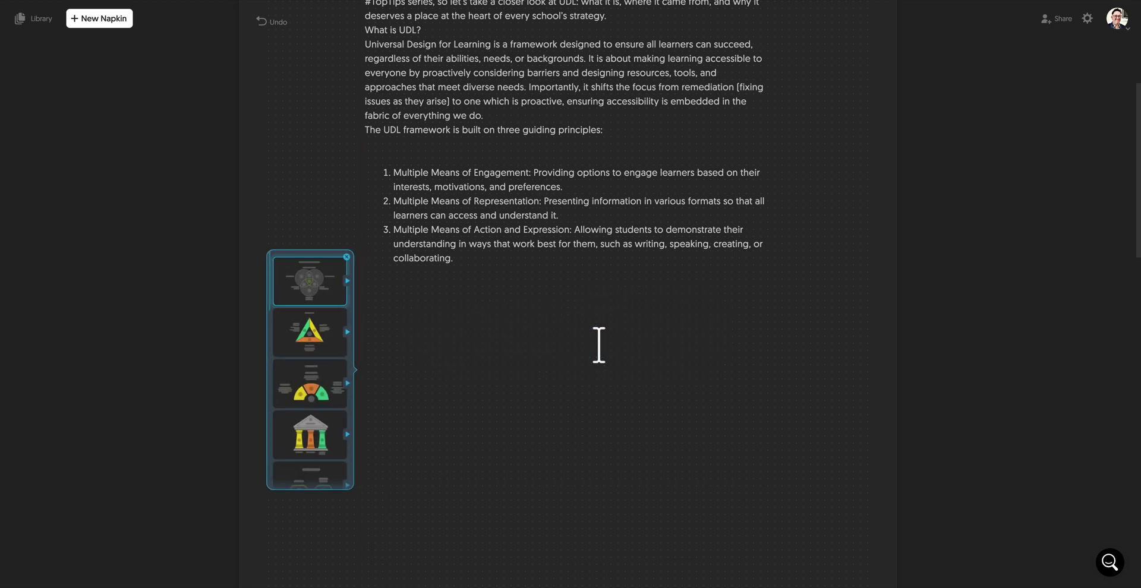
scroll(557, 343, "down", 4)
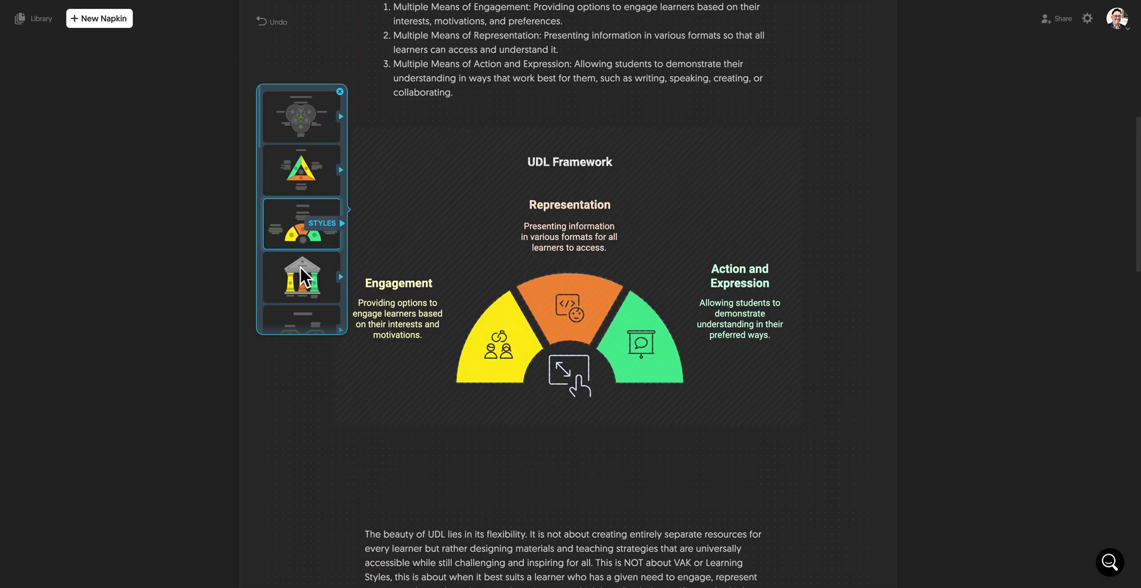
scroll(301, 273, "down", 3)
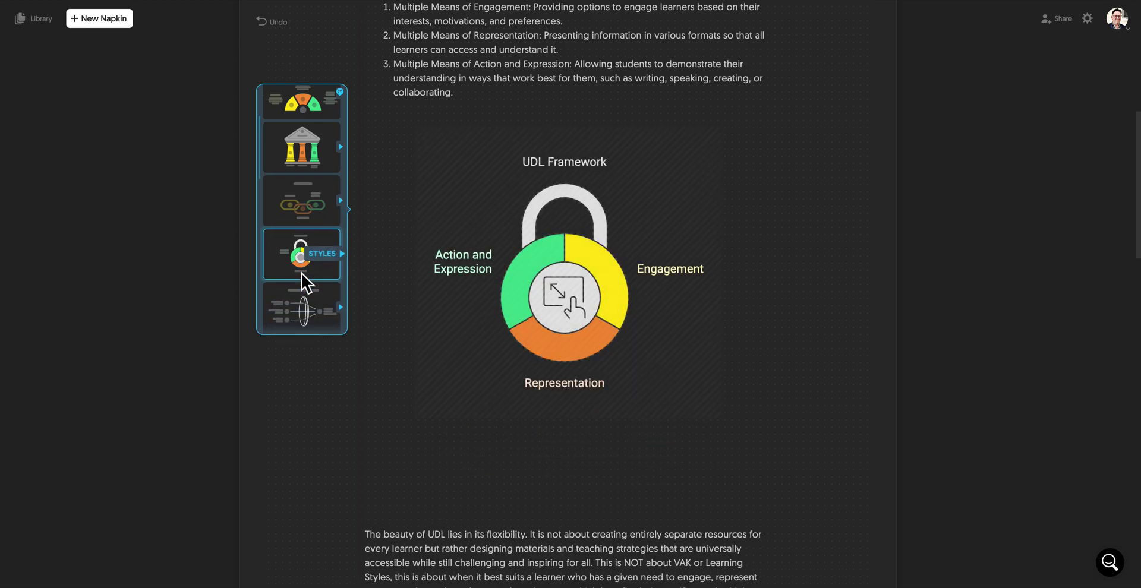
scroll(301, 273, "down", 1)
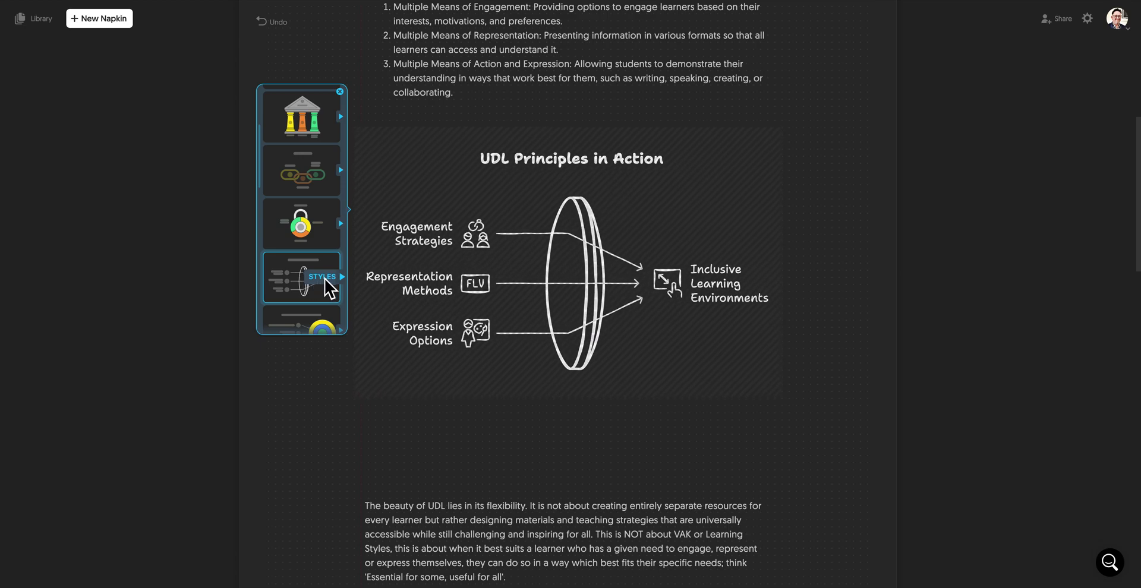
Apply the lens diagram's style variation with yellow, blue and orange circle icons and coloured arrows.
left_click(331, 282)
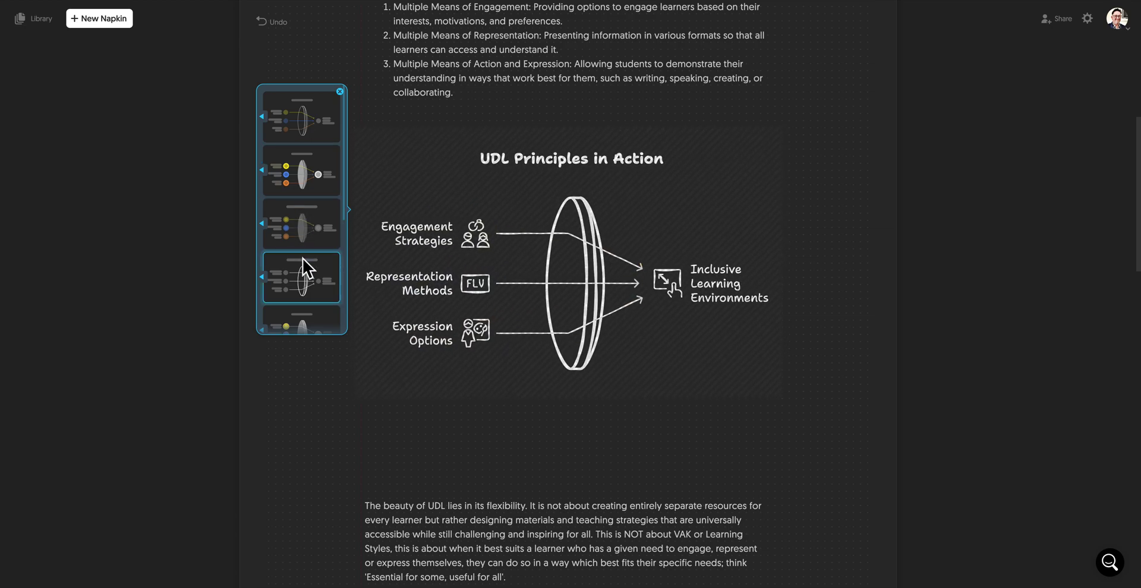
left_click(304, 277)
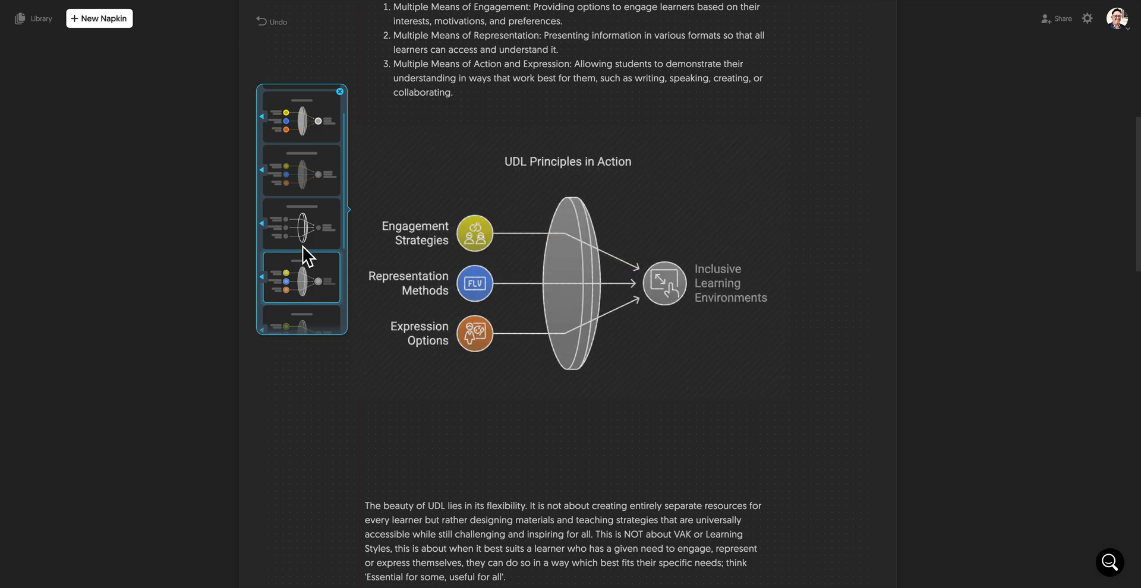
scroll(302, 249, "down", 2)
scroll(302, 246, "up", 1)
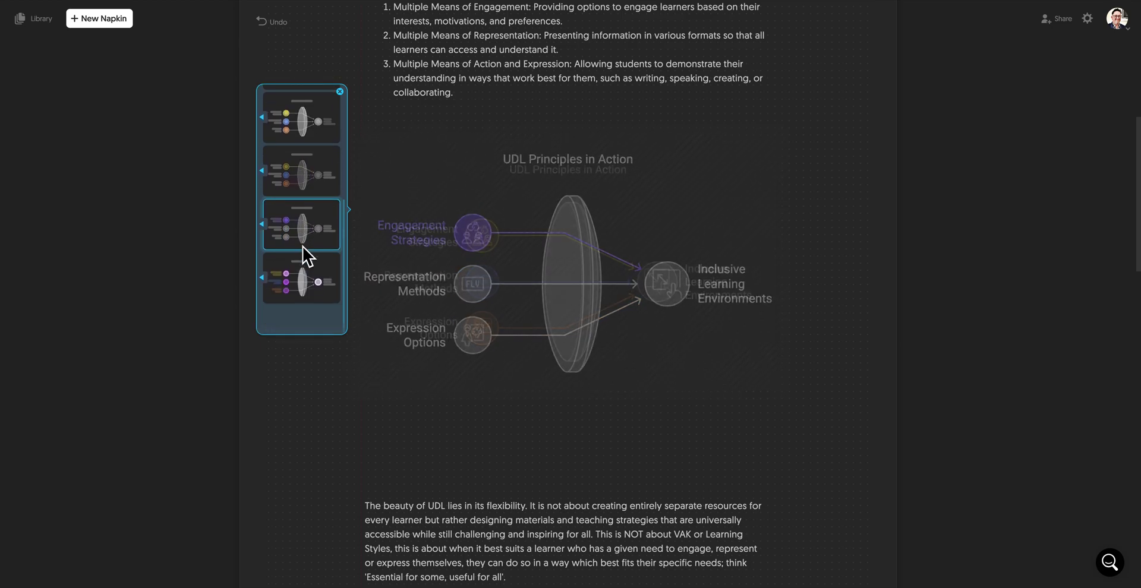
scroll(306, 255, "up", 1)
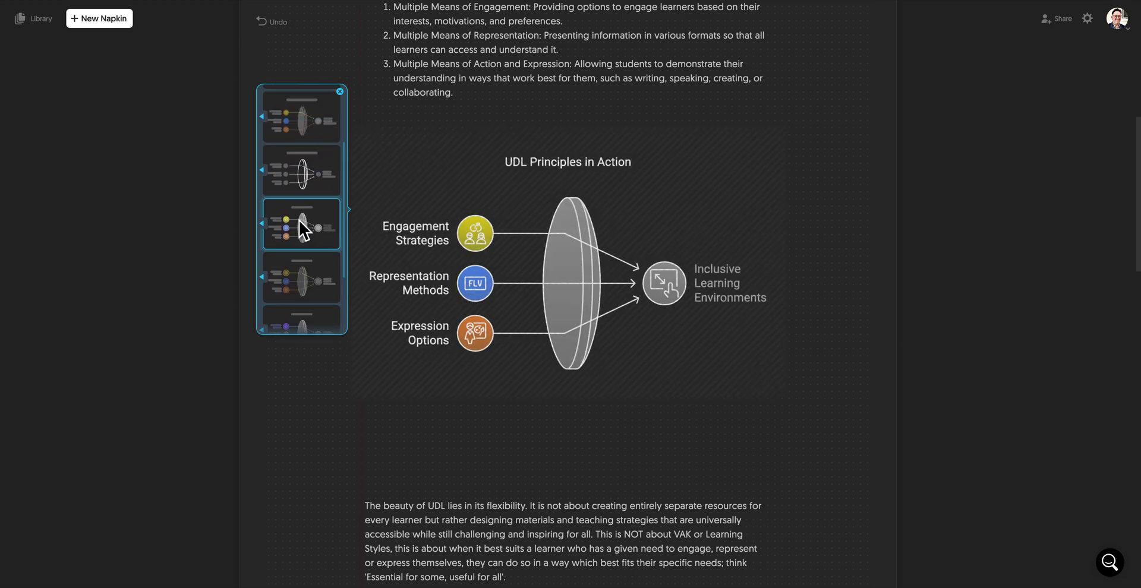
scroll(297, 184, "up", 1)
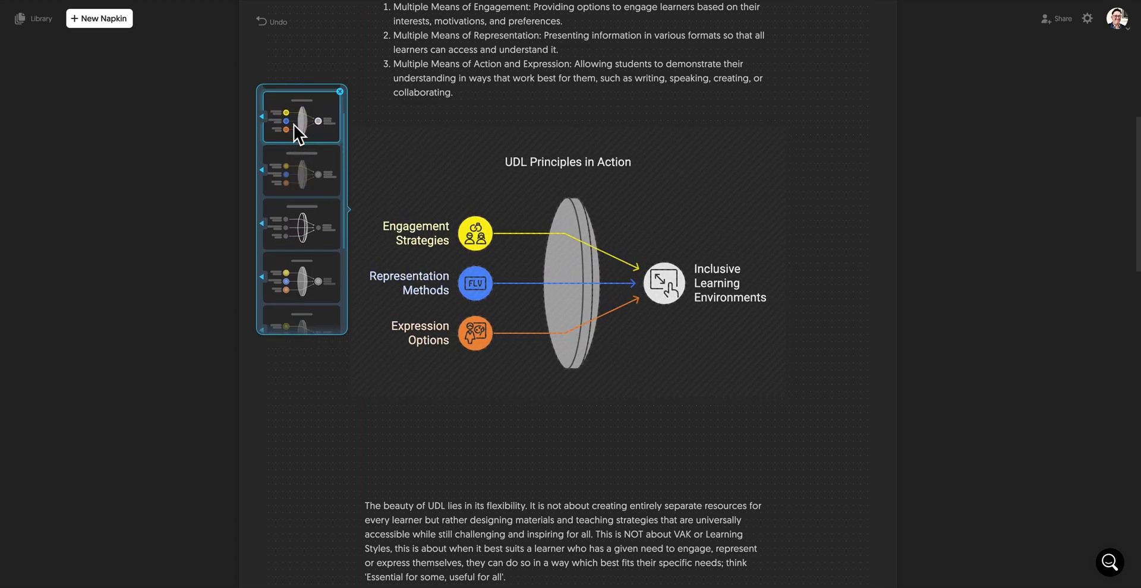
scroll(295, 128, "up", 1)
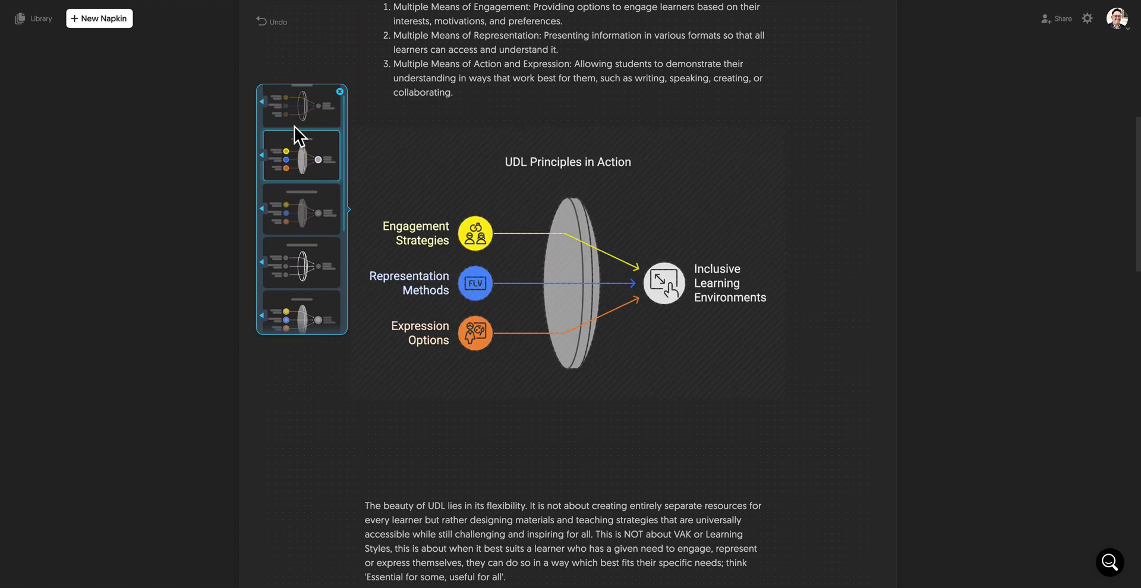
left_click(297, 178)
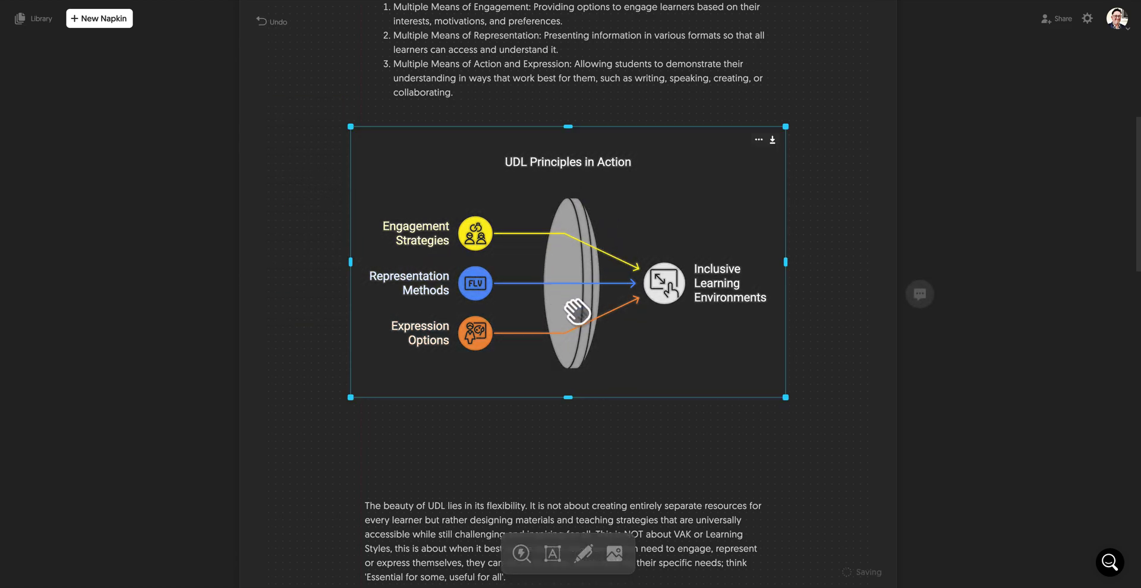
left_click(556, 166)
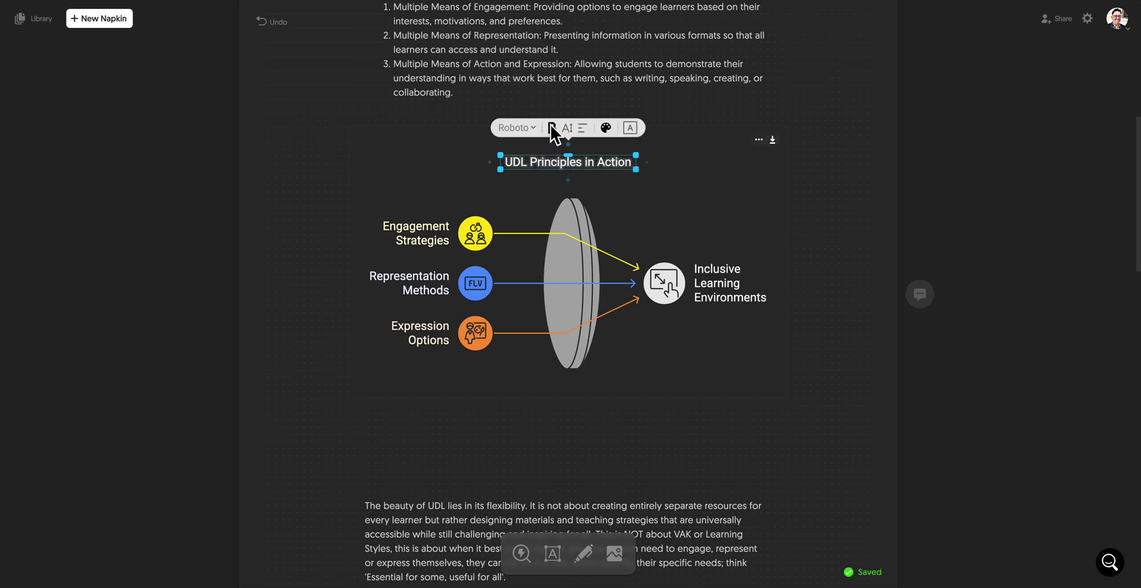
left_click(533, 127)
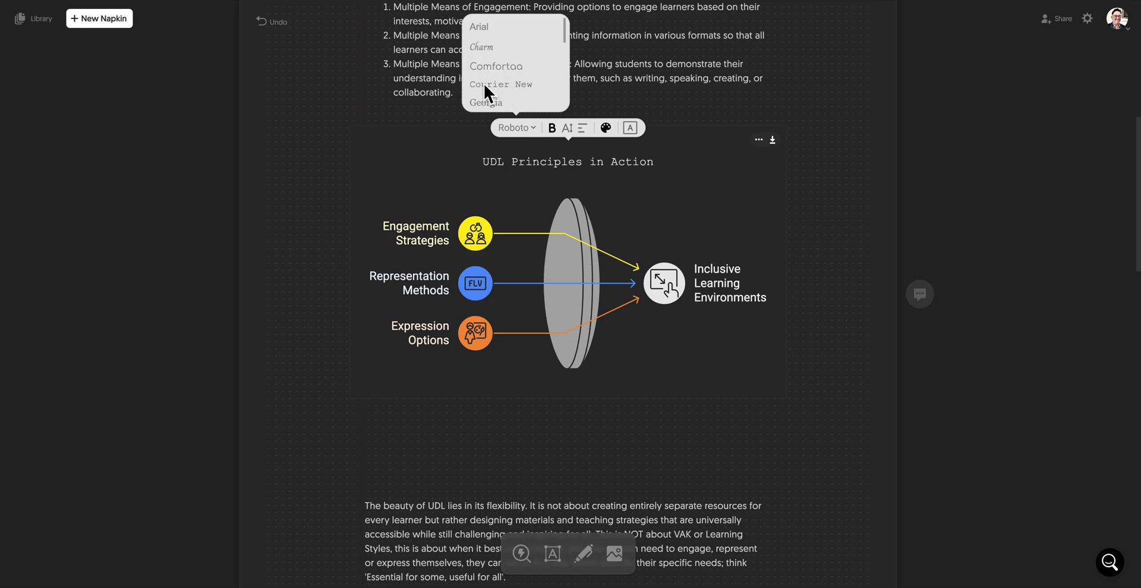
scroll(484, 84, "down", 5)
scroll(485, 89, "down", 2)
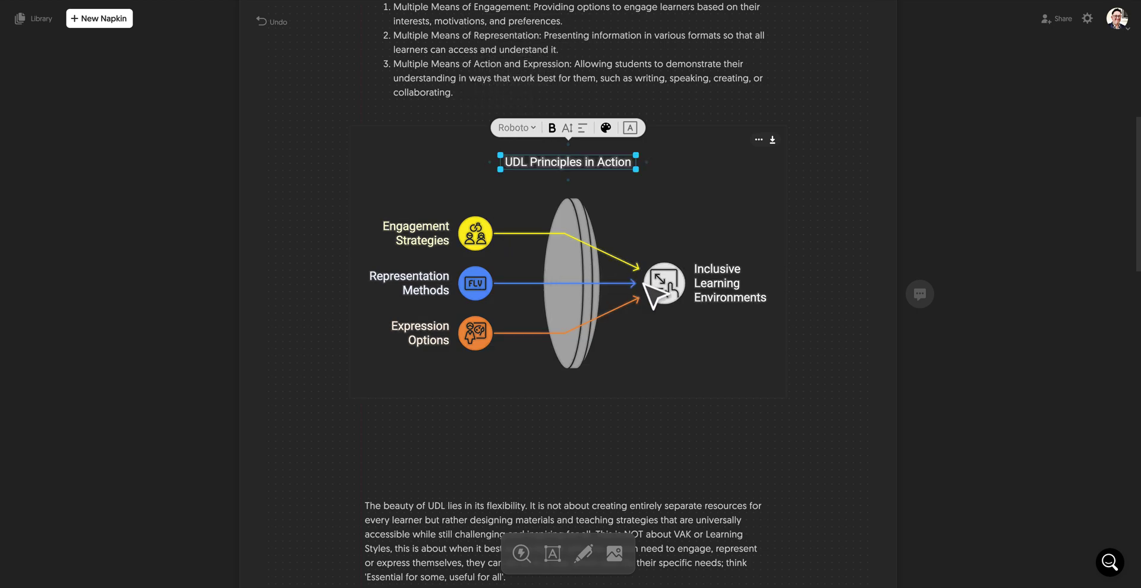
left_click(663, 284)
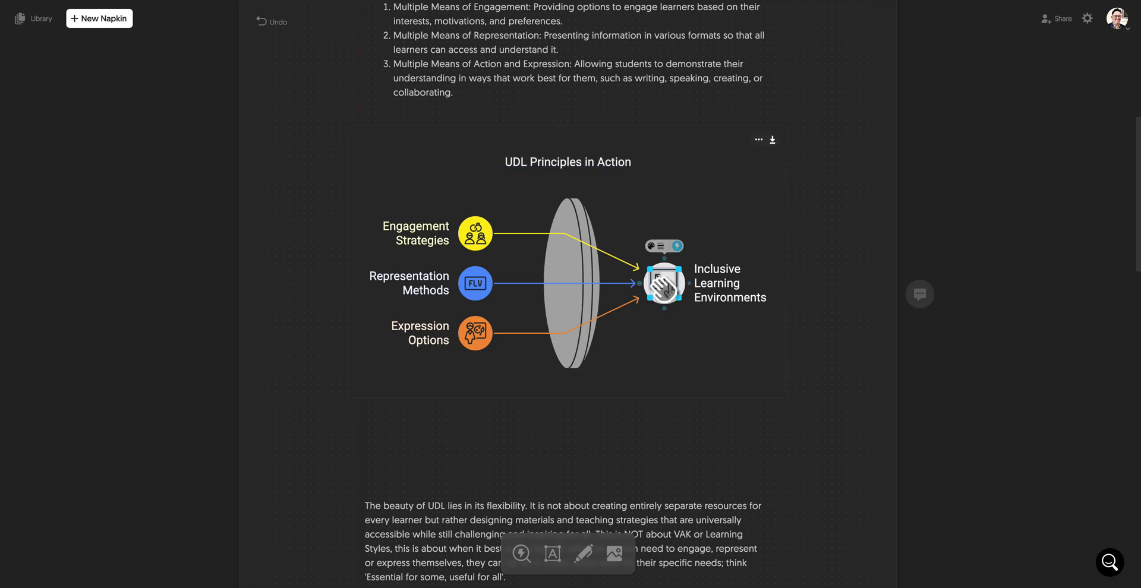
left_click(646, 243)
left_click(659, 243)
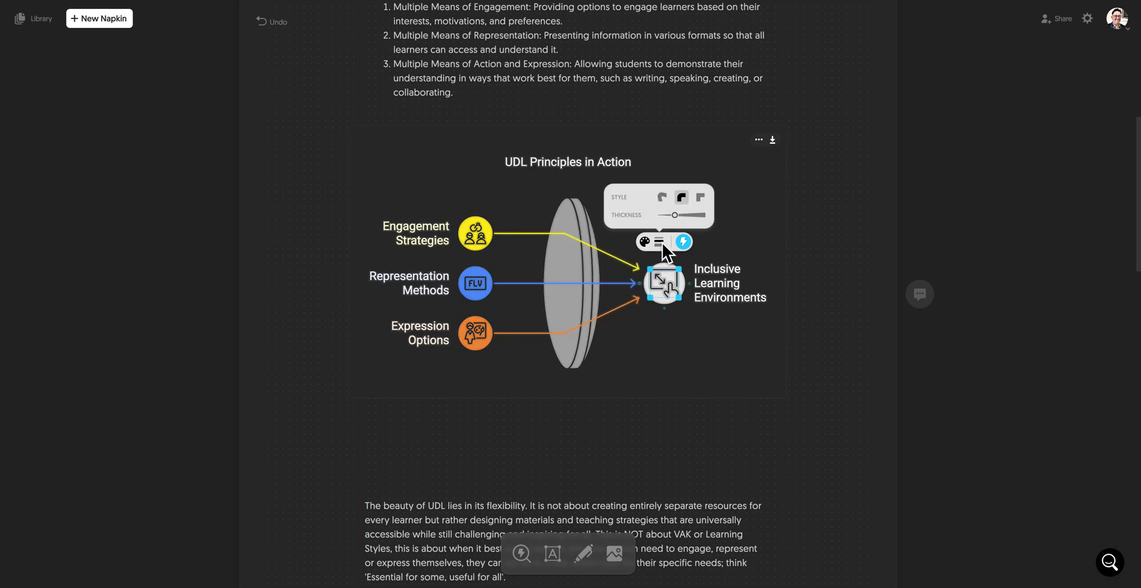
left_click(757, 142)
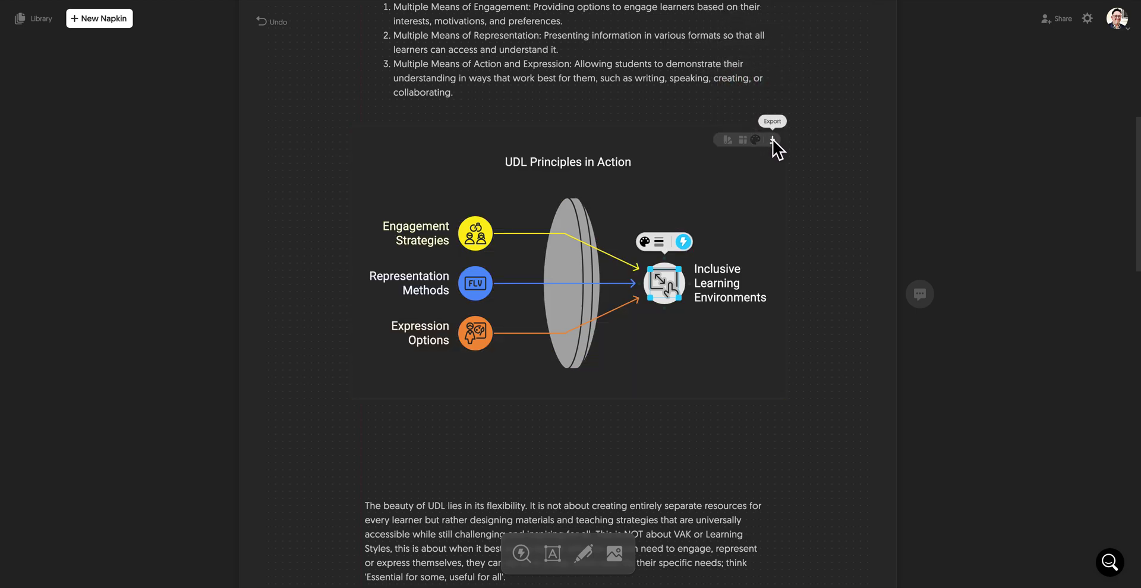
Copy the UDL diagram as a 3x PNG with background off and switch to the 'Napkin Examples' deck.
left_click(773, 140)
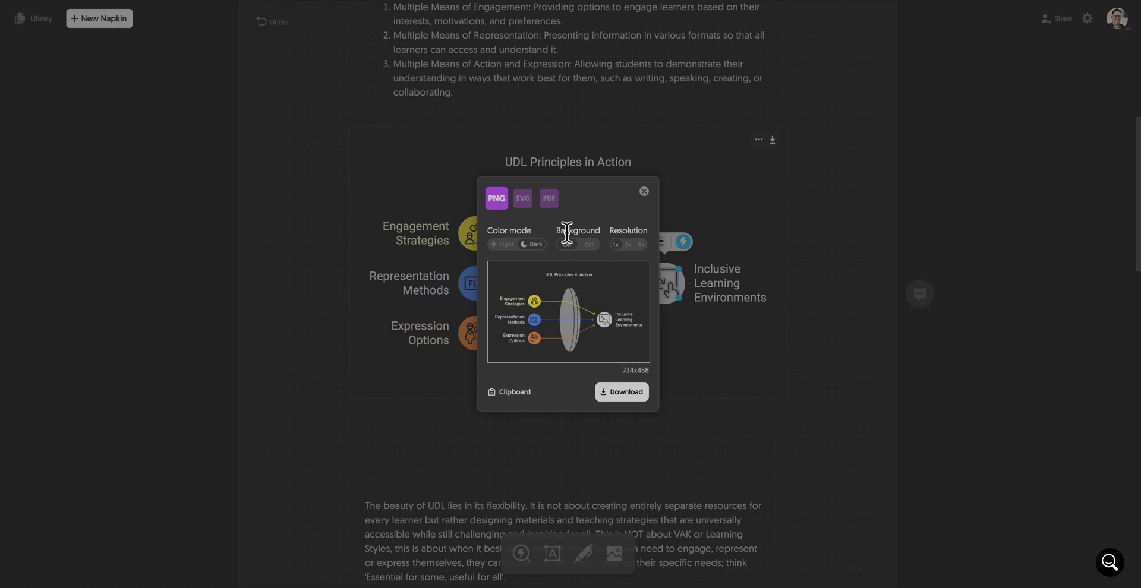
left_click(590, 245)
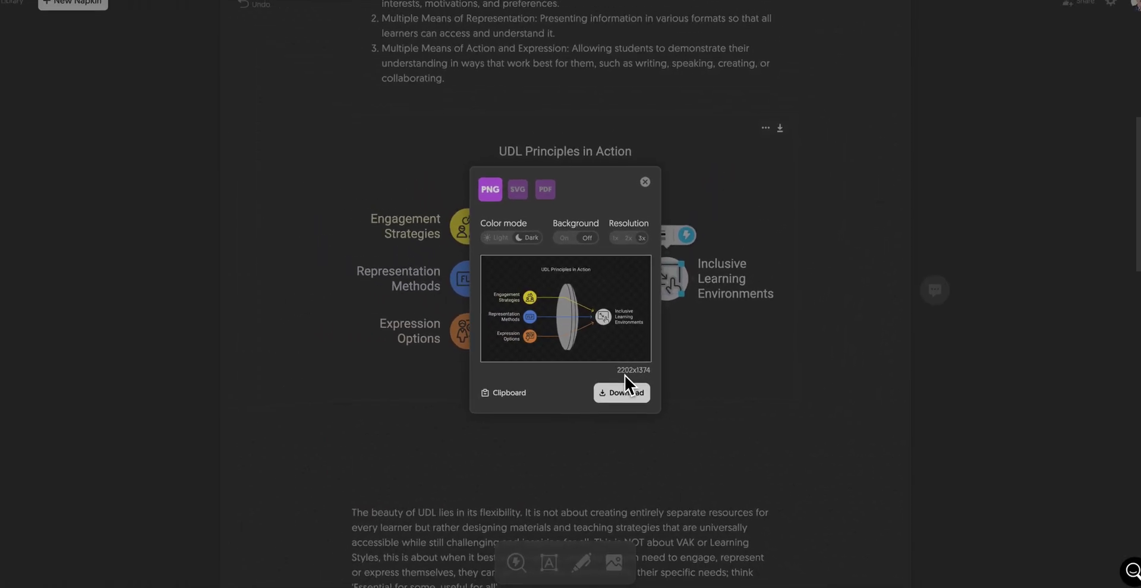
left_click(505, 393)
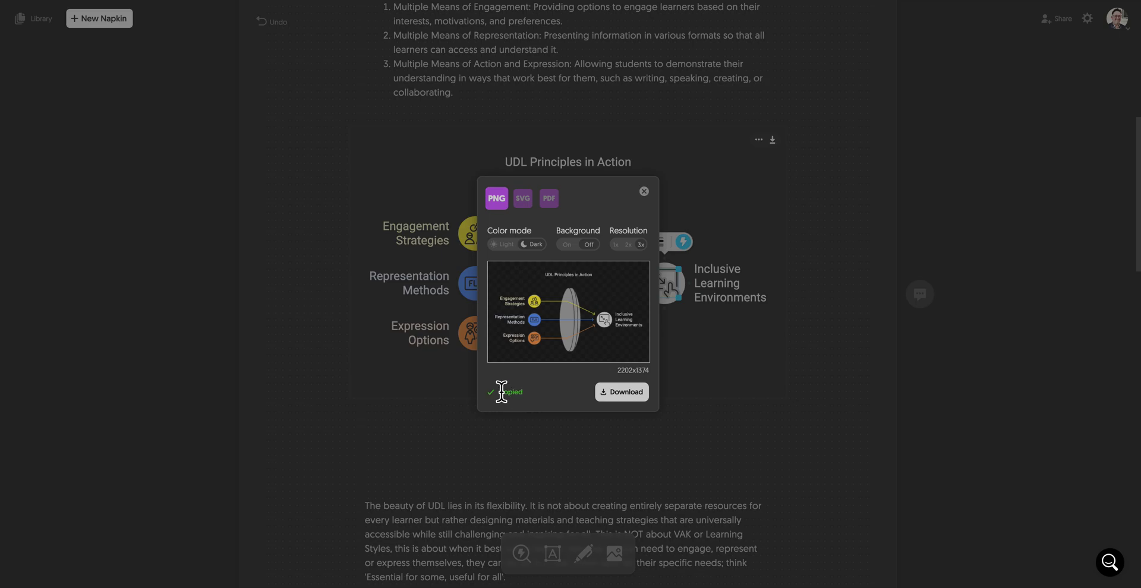
key("alt+Tab")
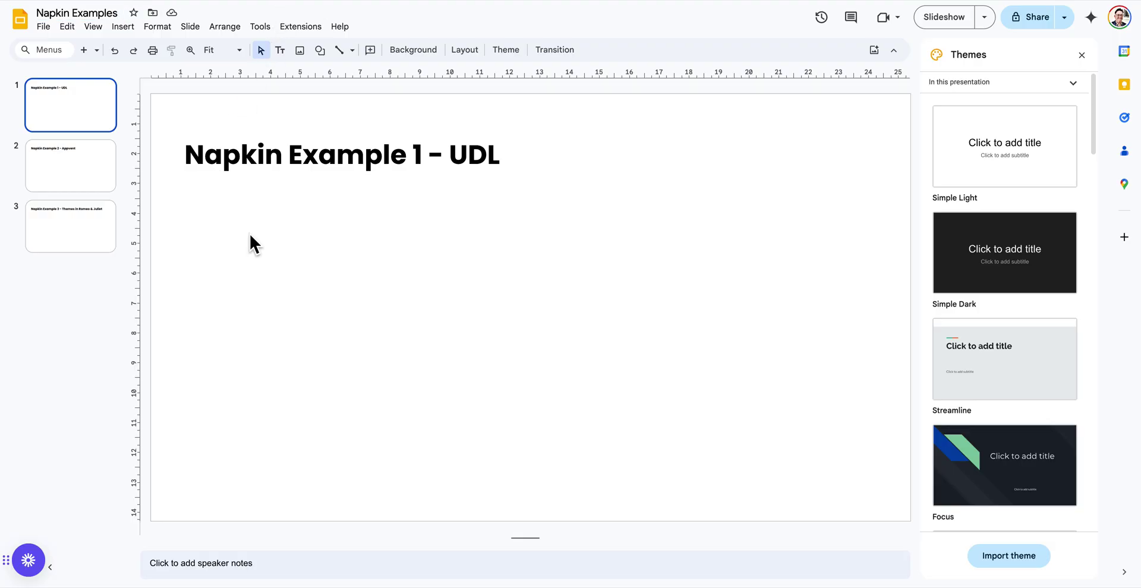
Paste the UDL diagram onto slide 1, centred under the title.
key("ctrl+v")
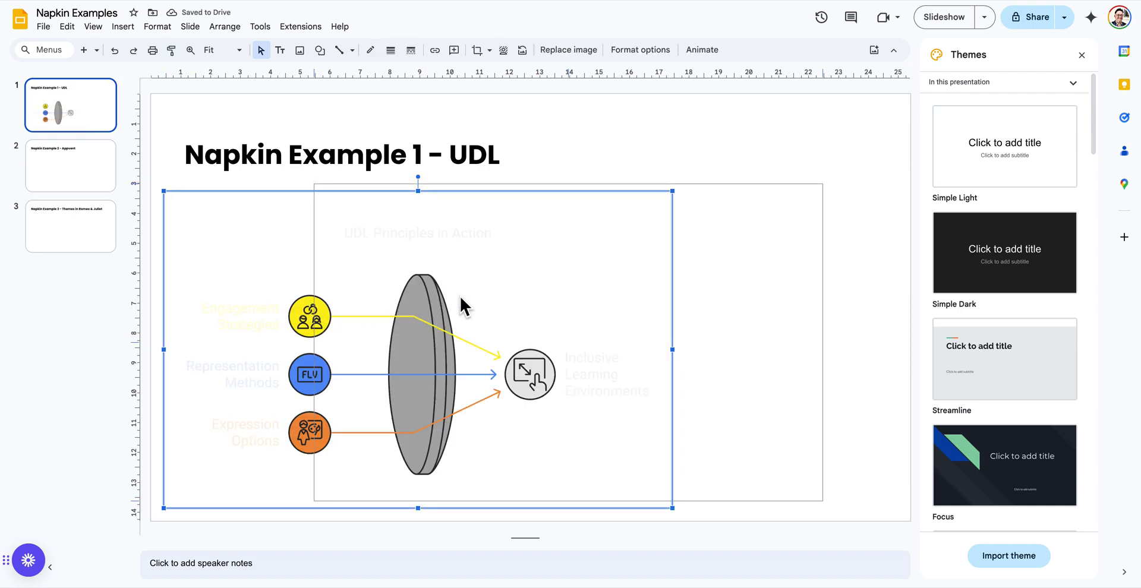
left_click_drag(459, 297, 459, 296)
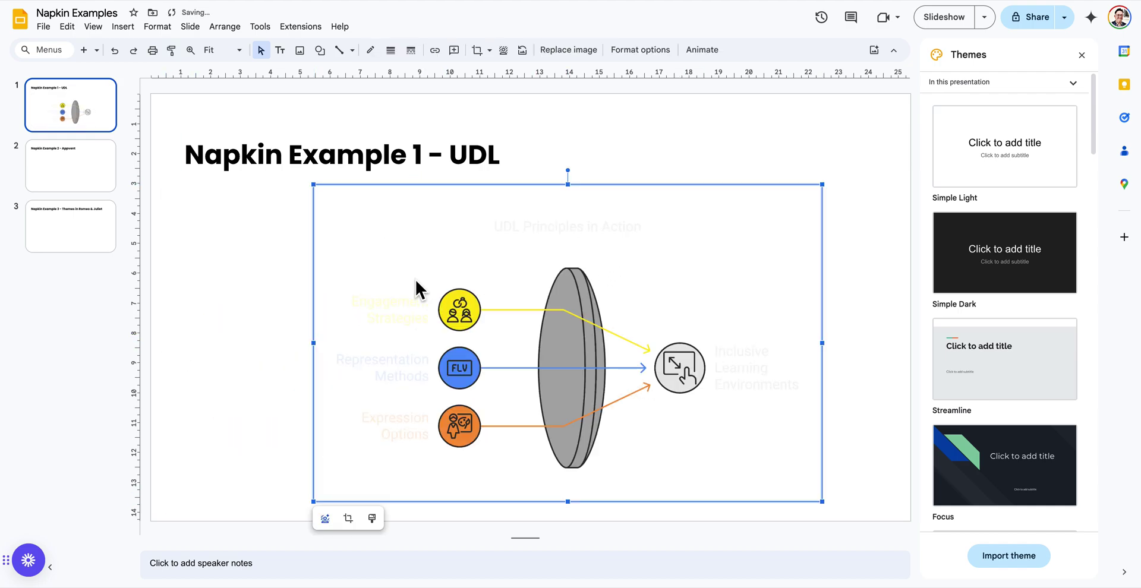
left_click(465, 113)
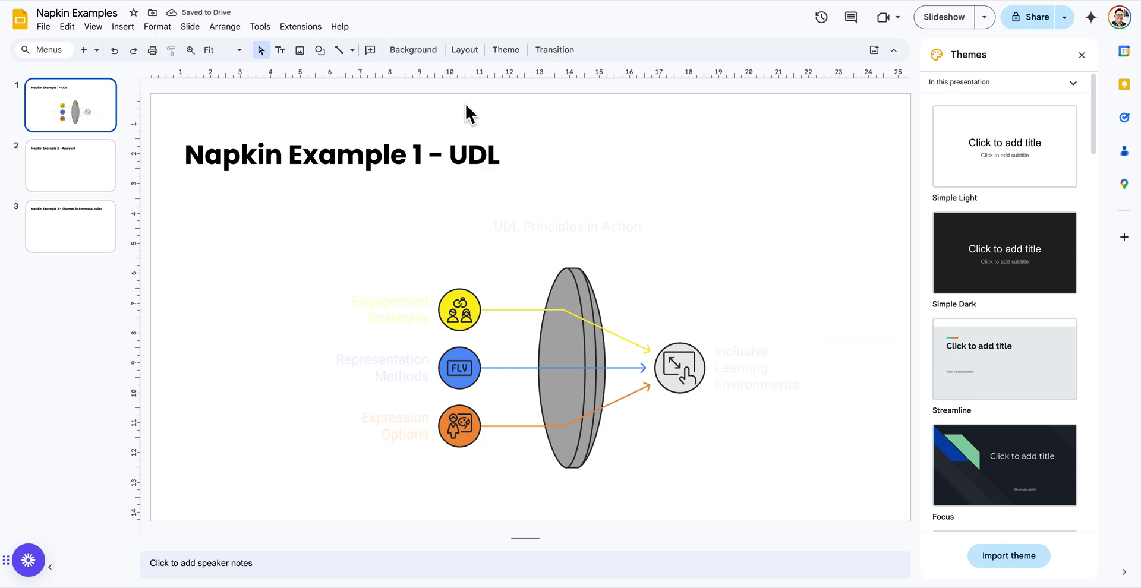
Set slide 1's background colour to slate grey.
left_click(426, 50)
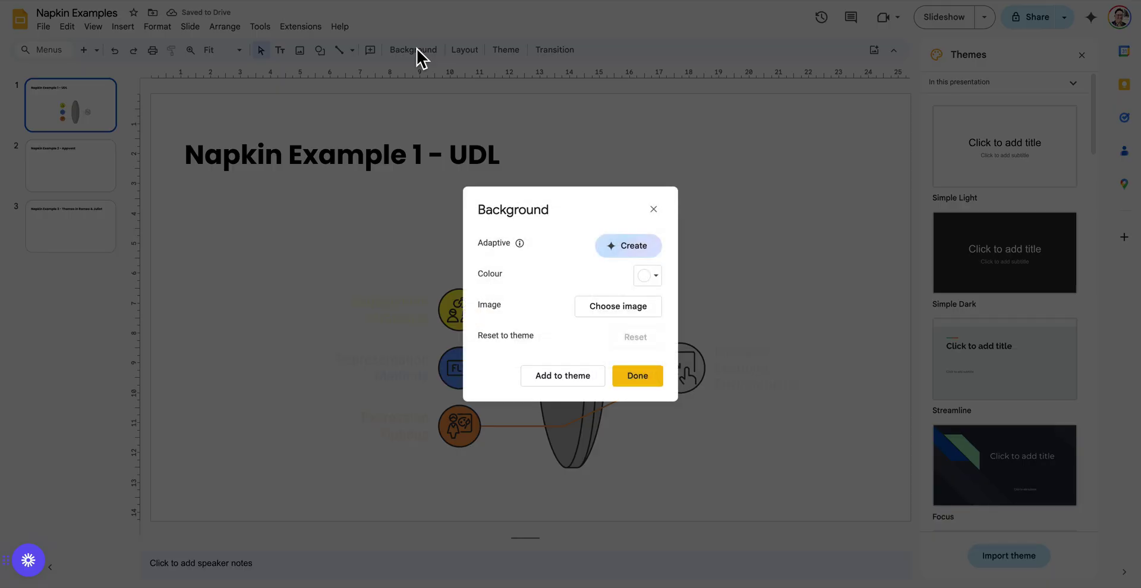
left_click(642, 276)
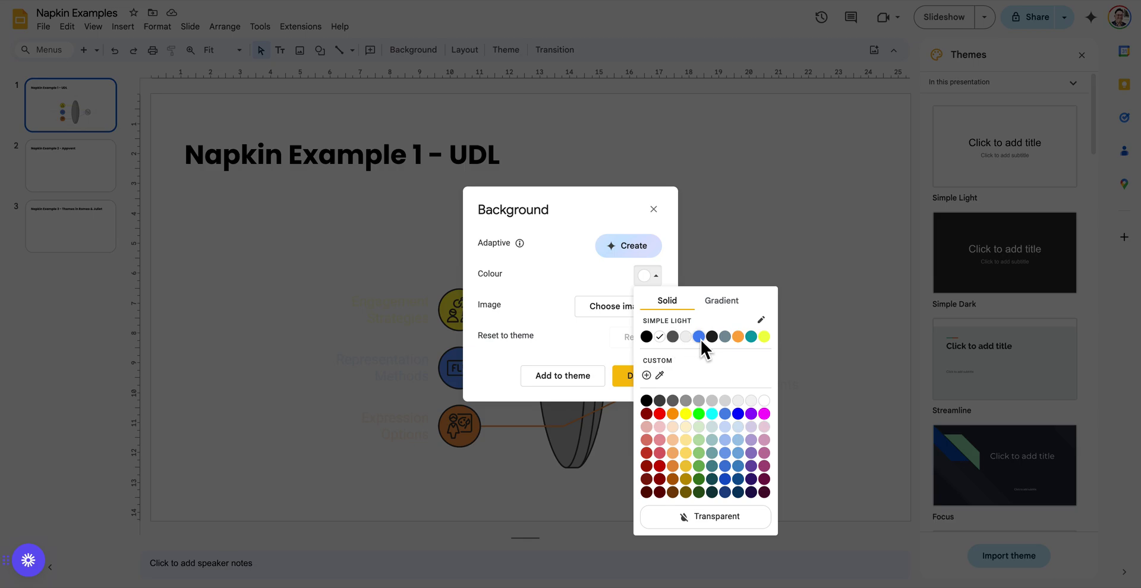
left_click(725, 337)
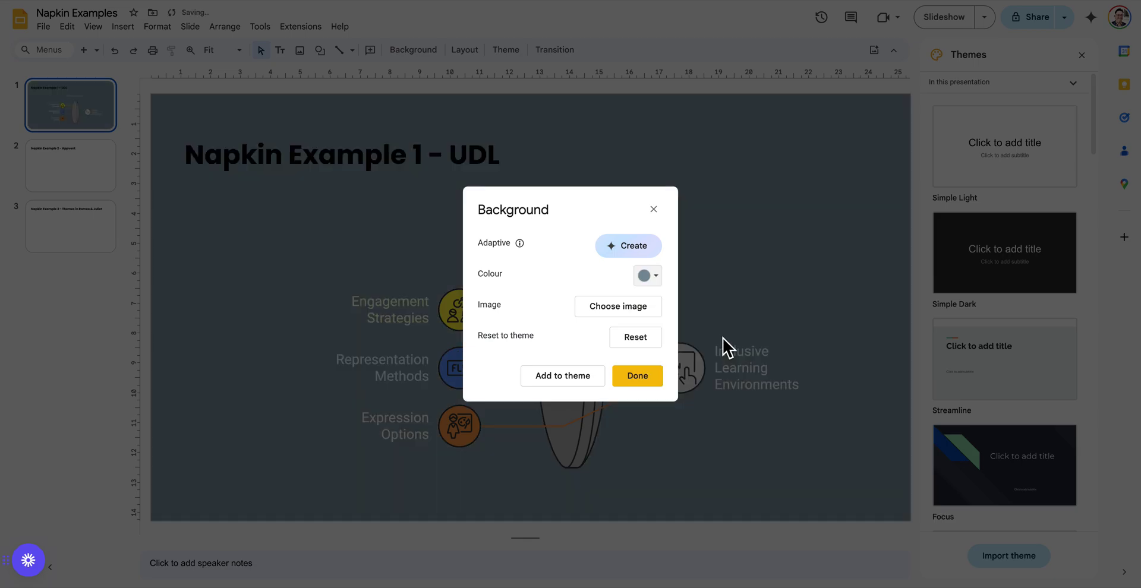
left_click(652, 206)
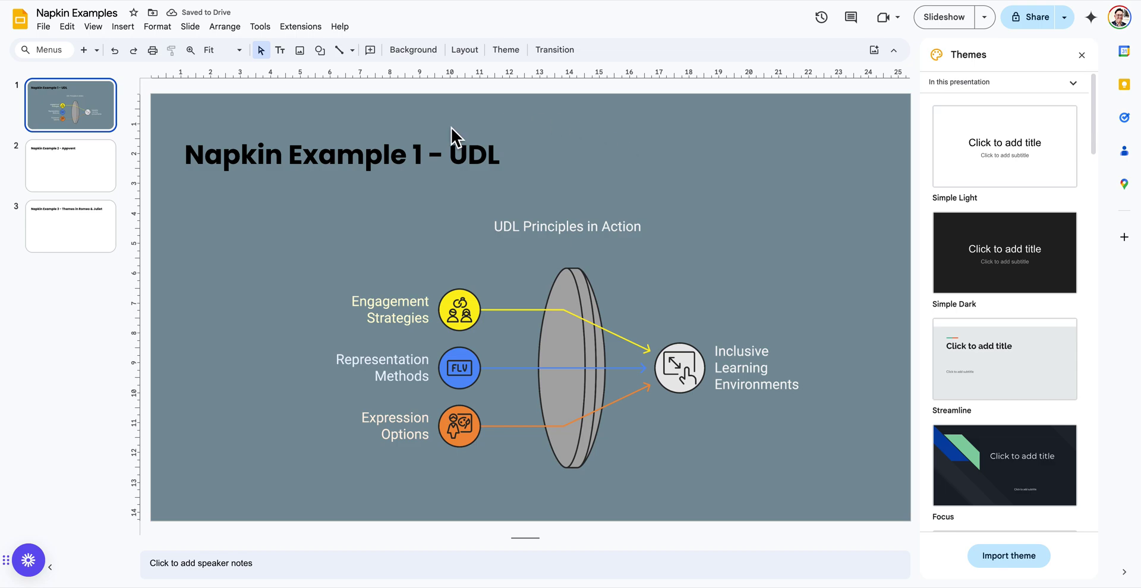
Select slide 2 'Napkin Example 2 - Appvent', close Napkin's export options, and start a blank napkin.
left_click(99, 167)
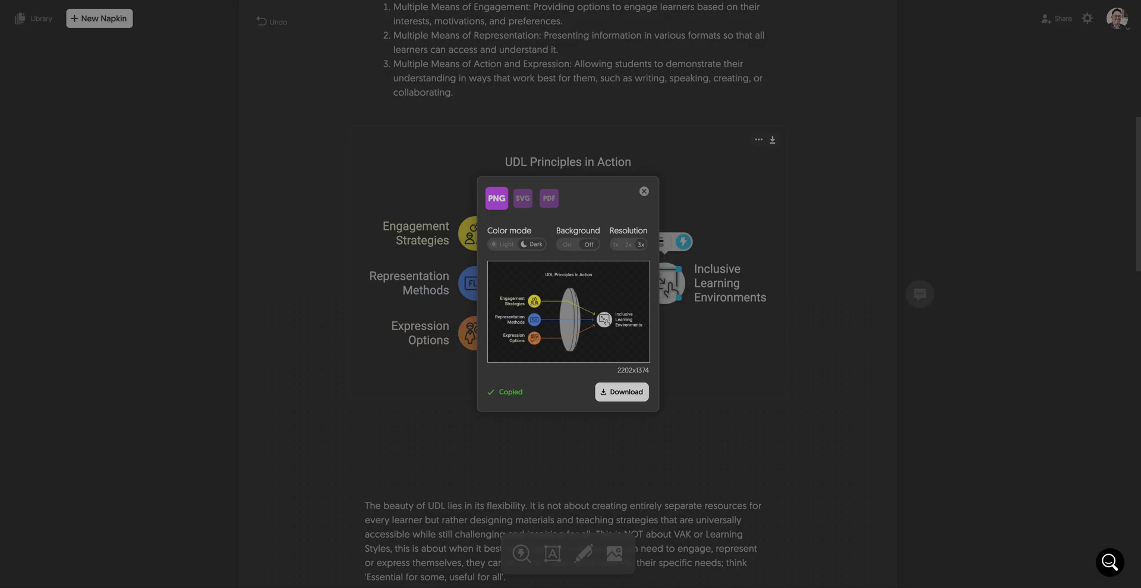
left_click(642, 191)
mouse_move(124, 25)
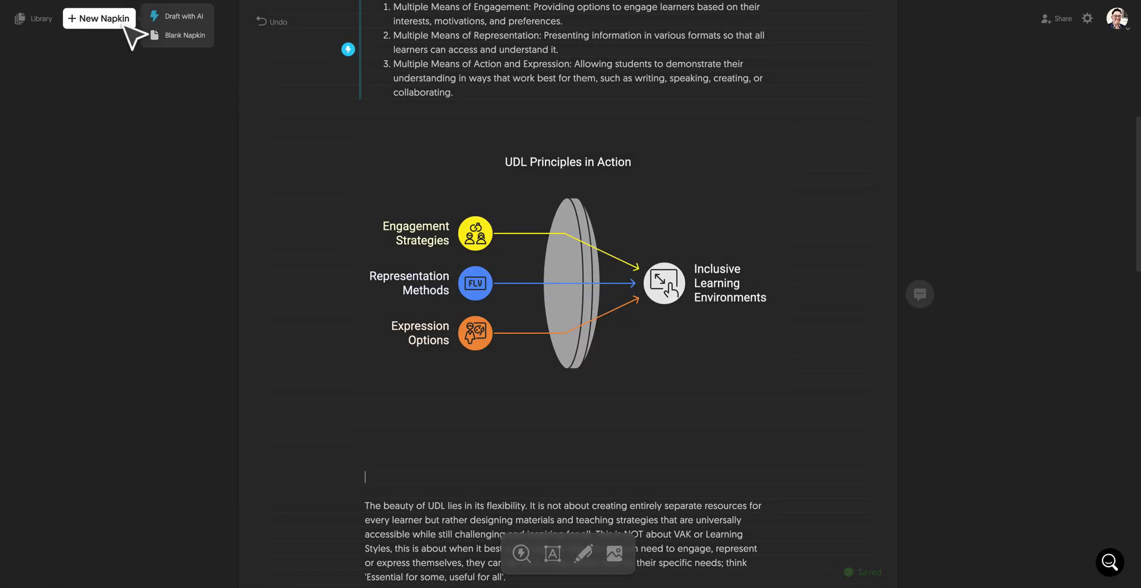
left_click(173, 36)
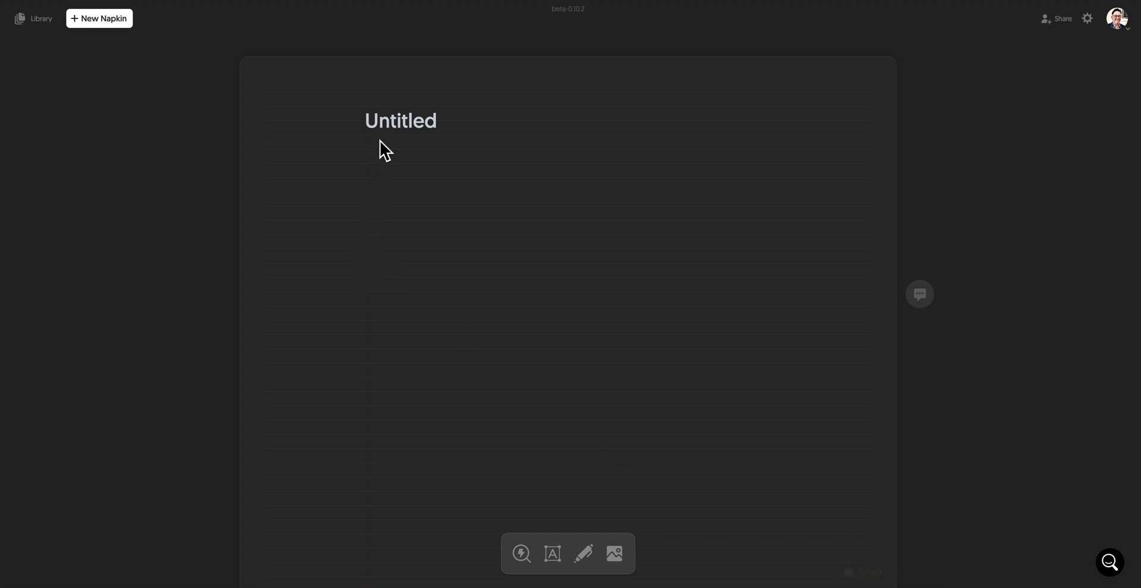
Paste the Curipod article into the new napkin.
left_click(380, 117)
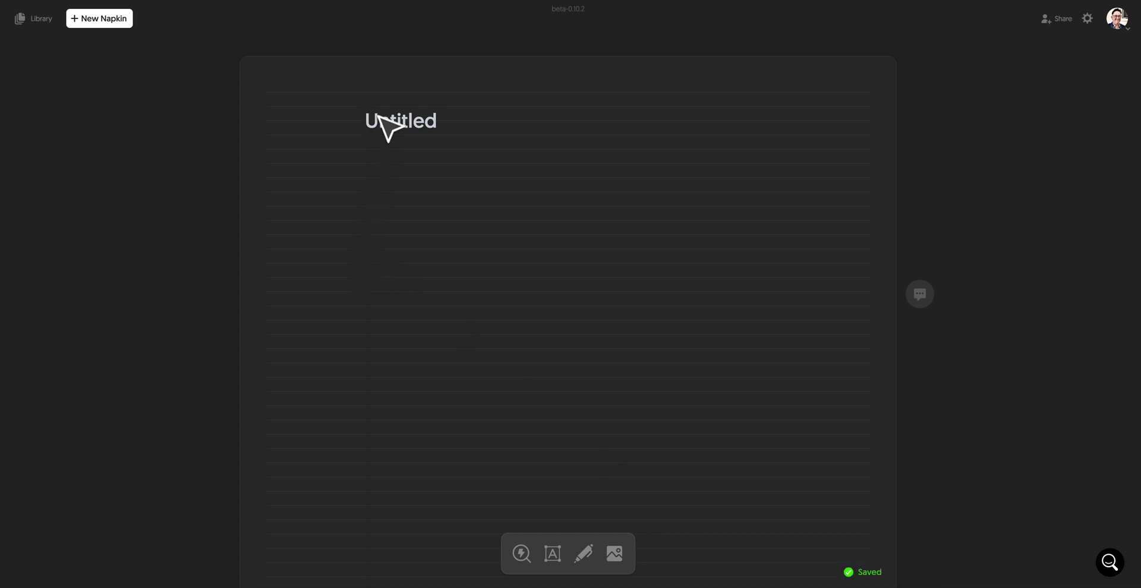
key("ctrl+v")
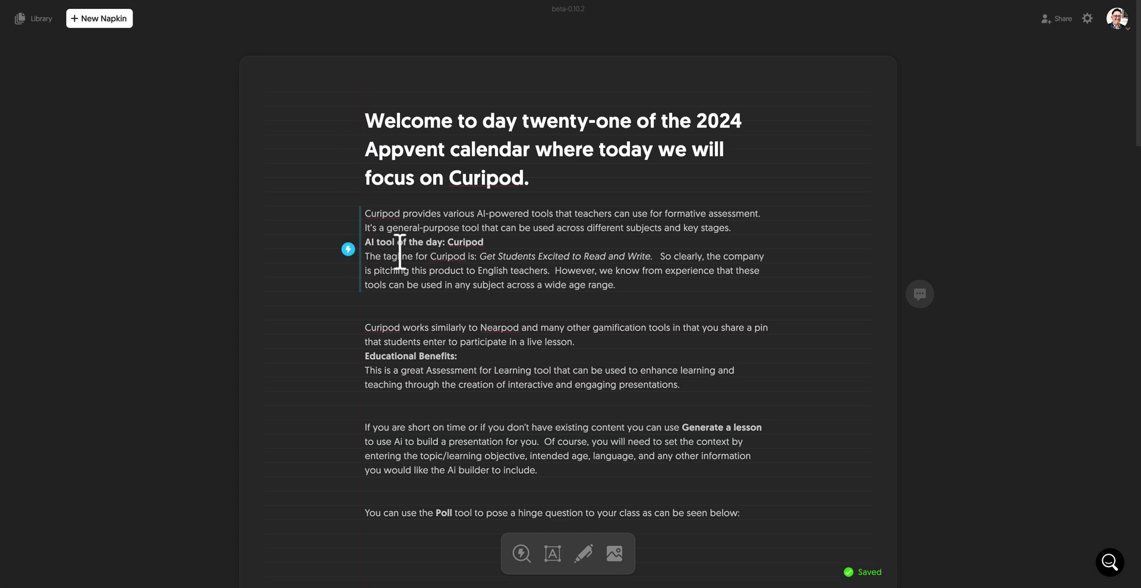
scroll(400, 252, "down", 10)
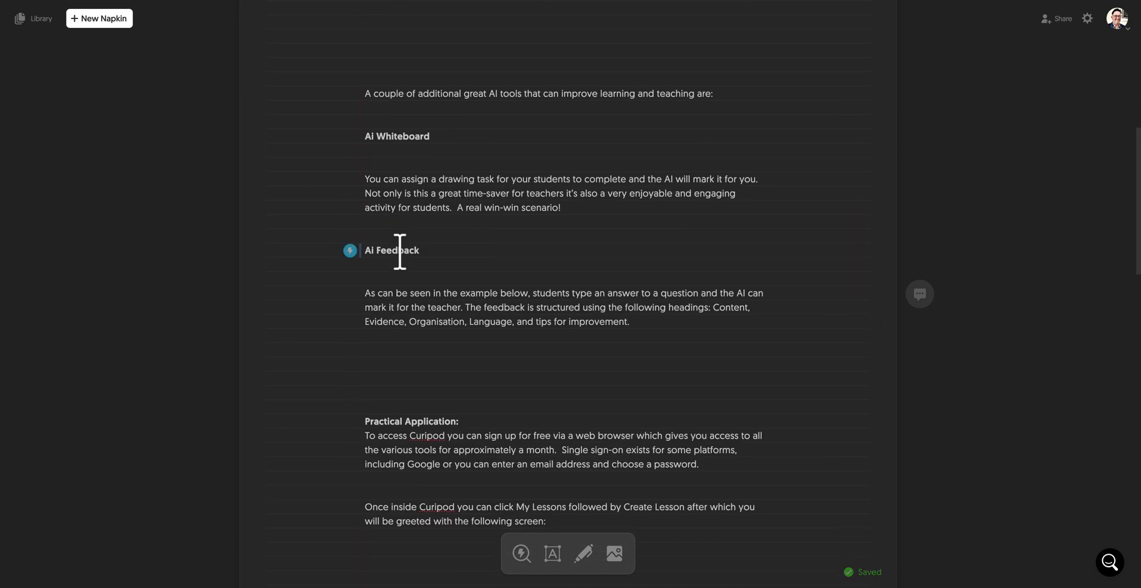
scroll(399, 252, "down", 1)
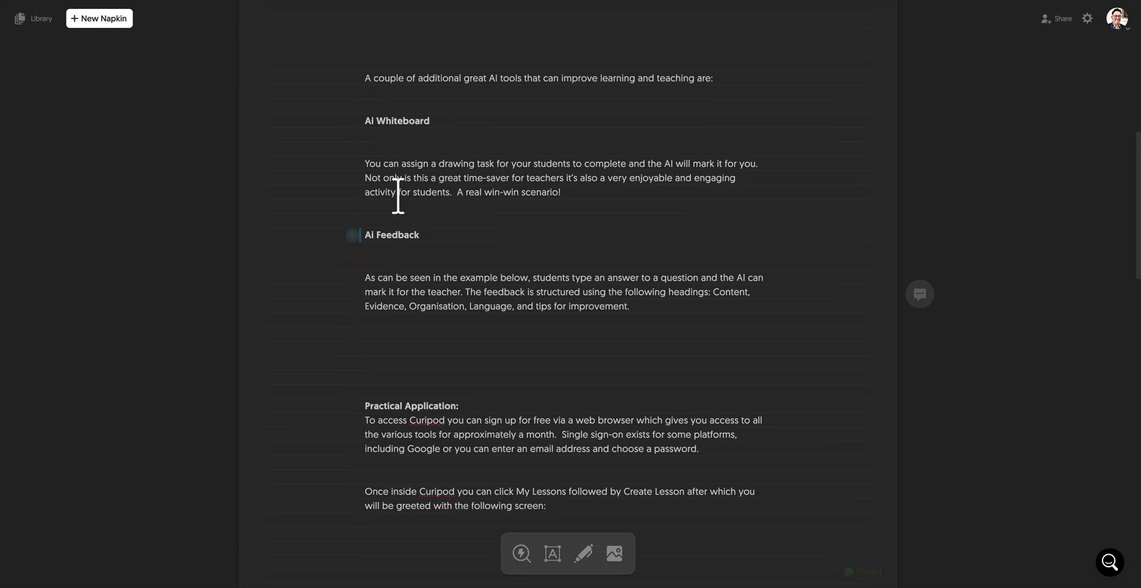
Delete blank lines around Ai Whiteboard, Ai Feedback and above Practical Application.
left_click(365, 124)
key("BackSpace")
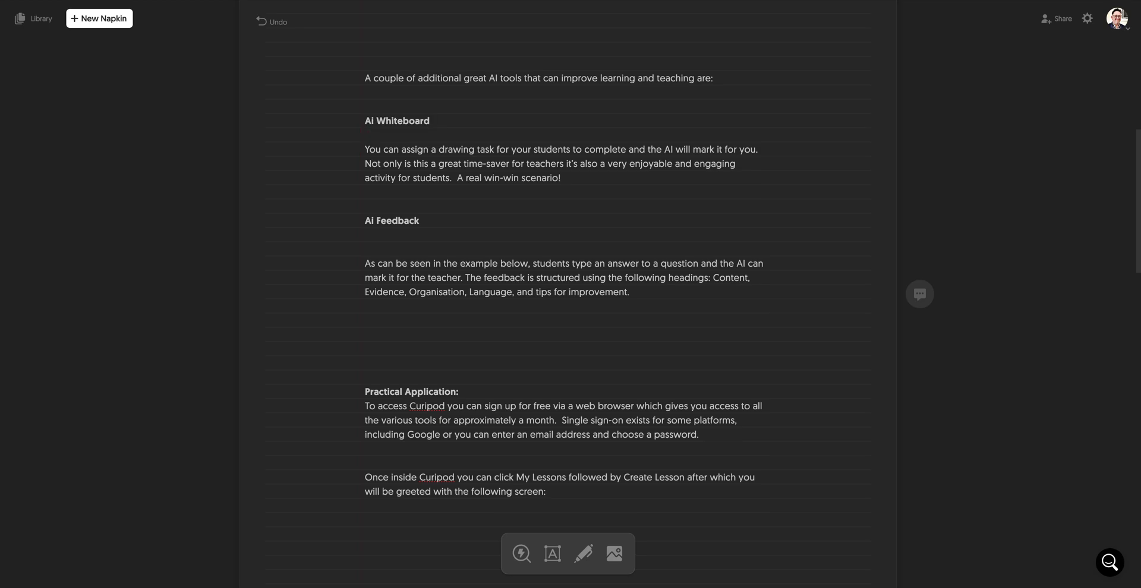
left_click(378, 196)
key("BackSpace")
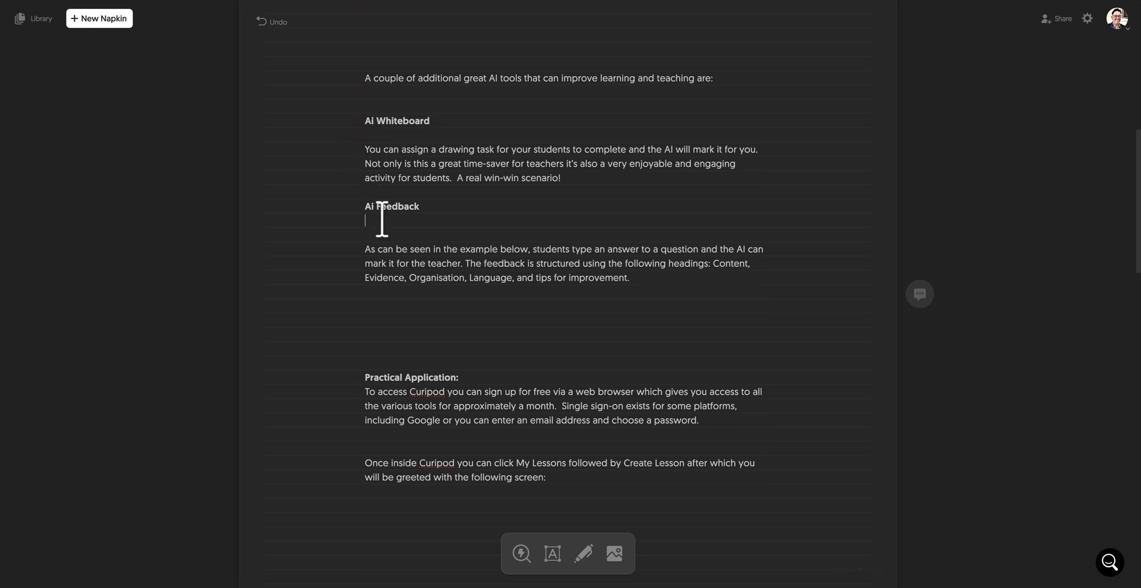
key("BackSpace")
left_click(381, 332)
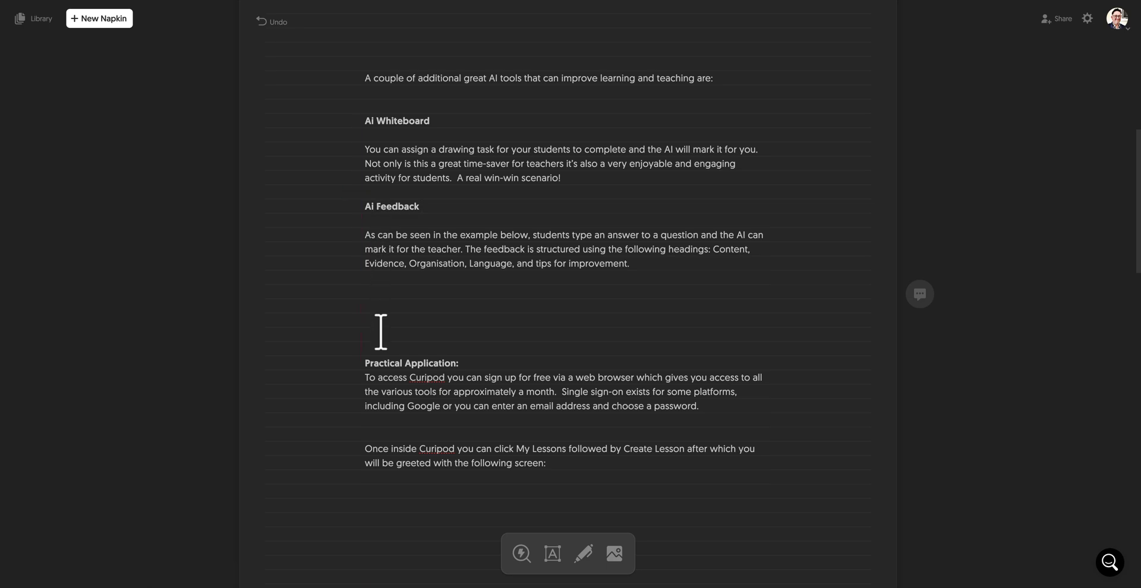
key("BackSpace")
key("BackSpace")
key("BackSpace")
key("BackSpace")
key("BackSpace")
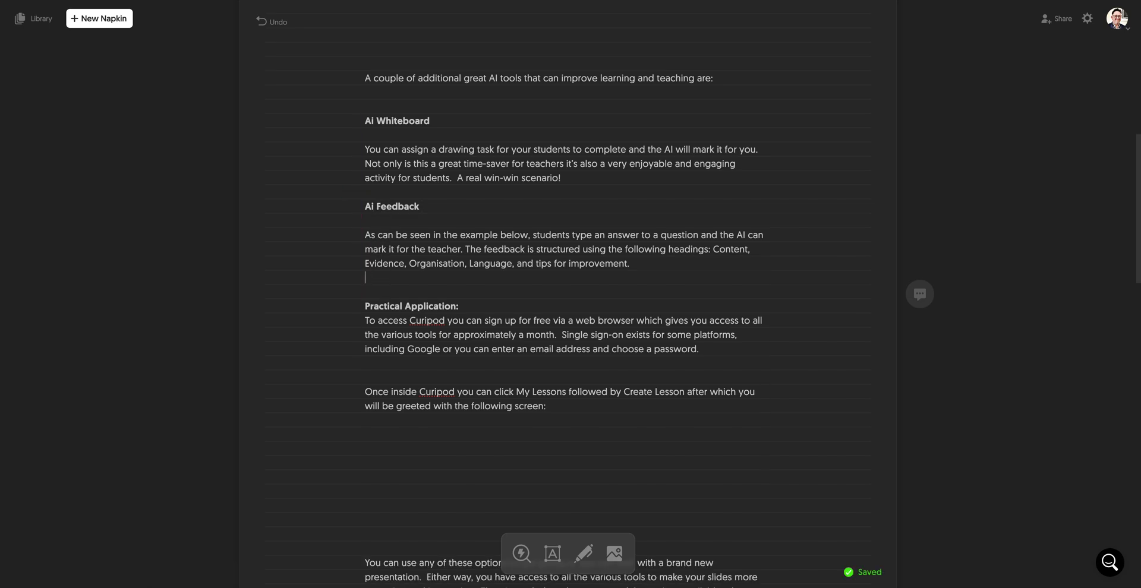
Delete the remaining blank lines before Ai Whiteboard and after the Poll line.
scroll(387, 293, "up", 3)
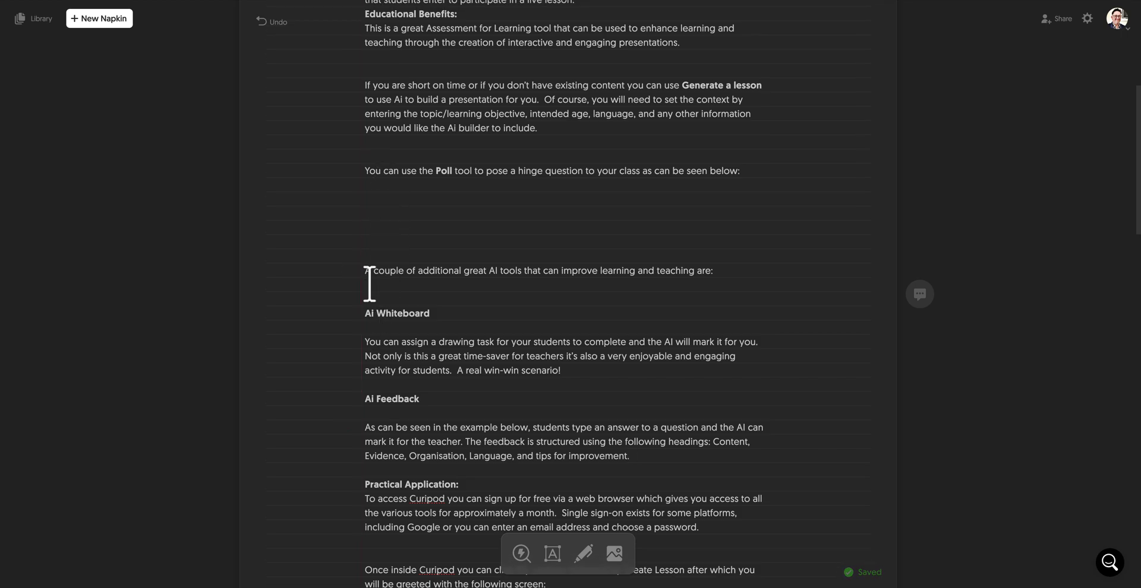
left_click(373, 289)
key("BackSpace")
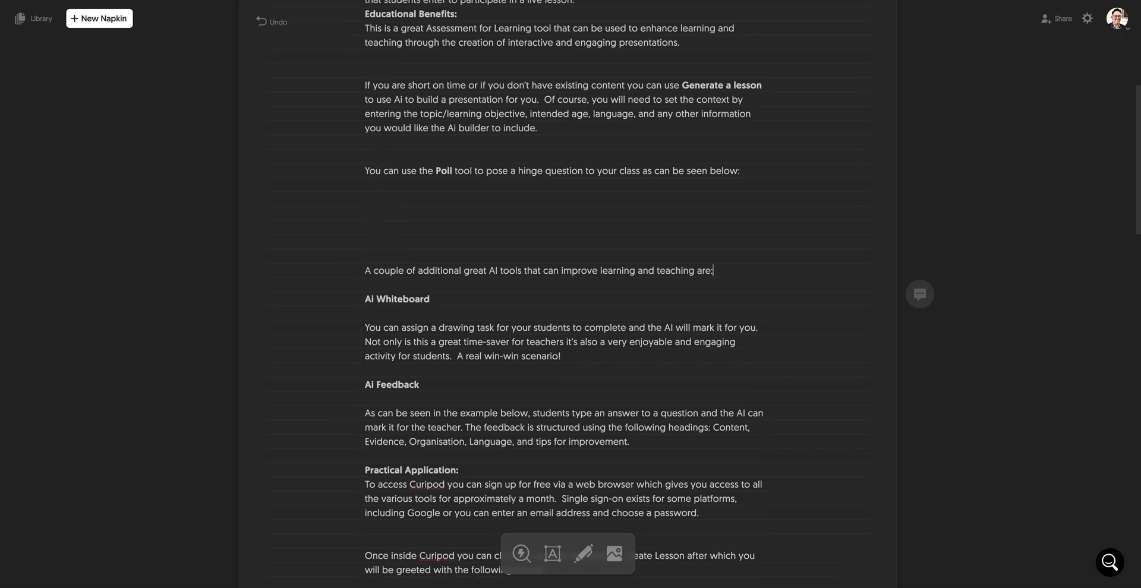
left_click(373, 257)
key("BackSpace")
key("BackSpace")
key("BackSpace")
key("BackSpace")
key("BackSpace")
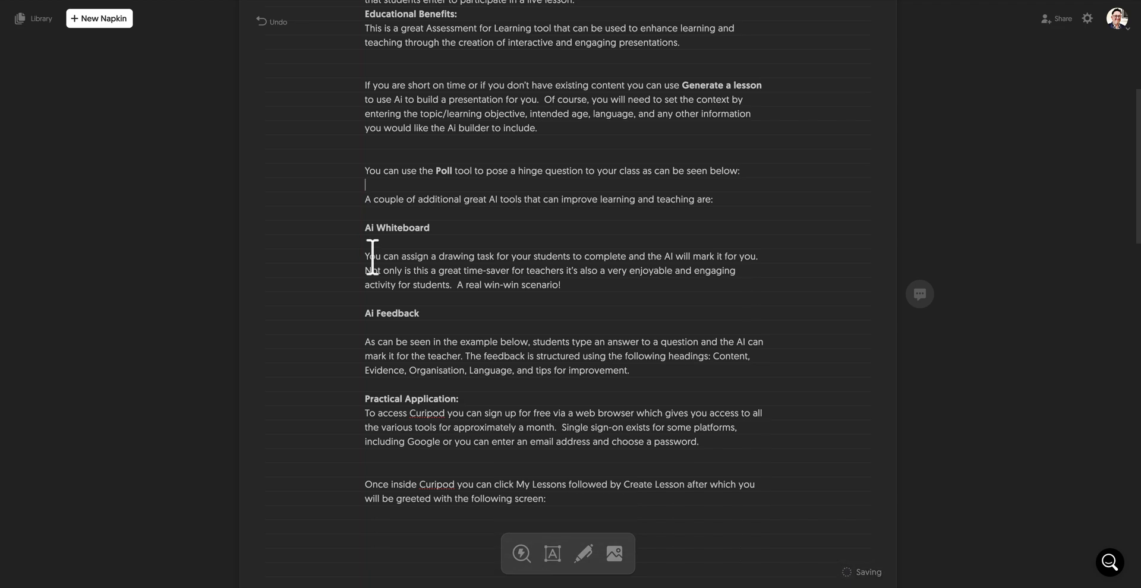
Generate the 'AI-Driven Teaching Innovations' lens diagram from the Poll, Ai Whiteboard and Ai Feedback paragraphs, then show its style variants.
left_click_drag(364, 171, 629, 370)
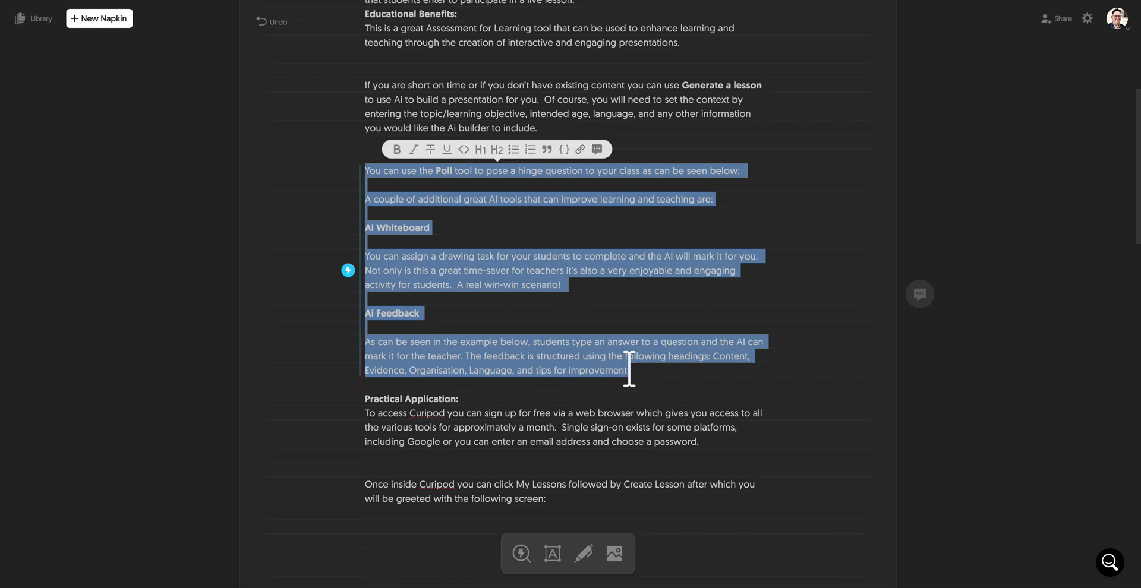
left_click(348, 274)
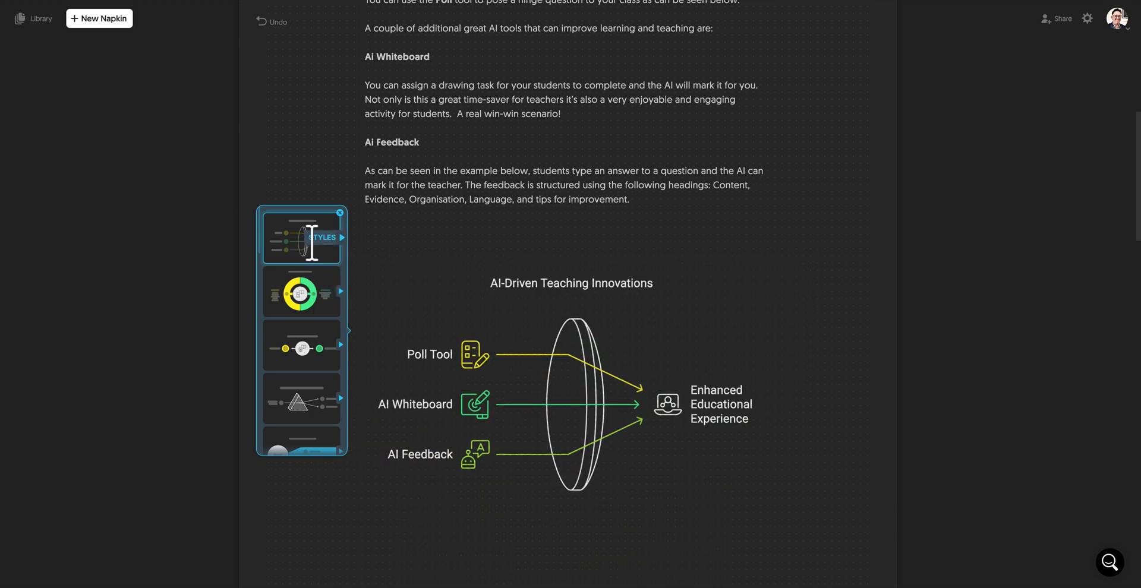
left_click(330, 238)
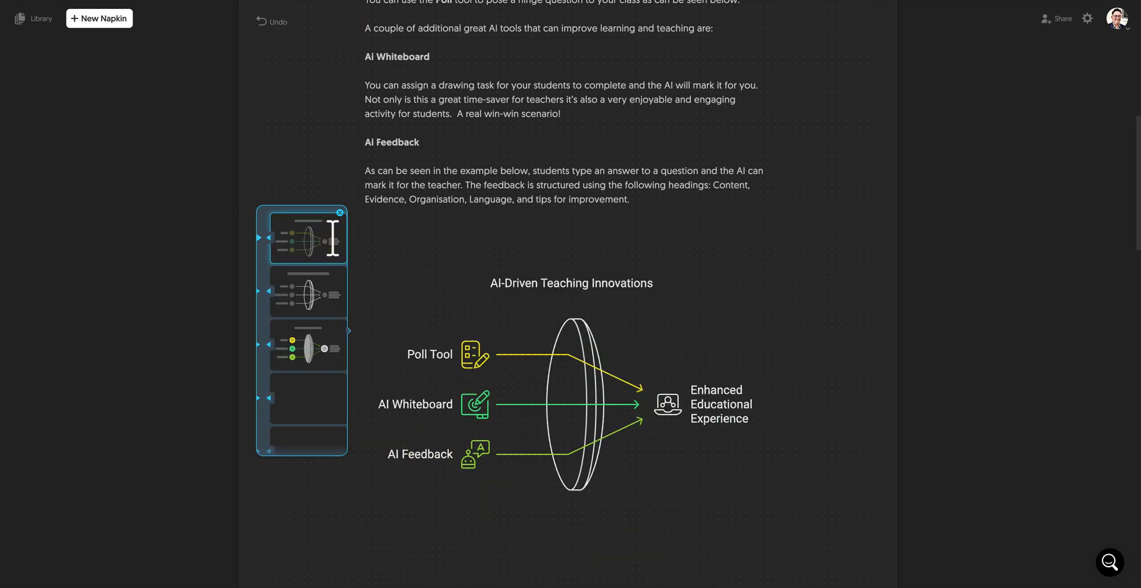
Apply the third style and copy the teaching diagram as a 3x PNG, then return to Google Slides.
left_click(289, 342)
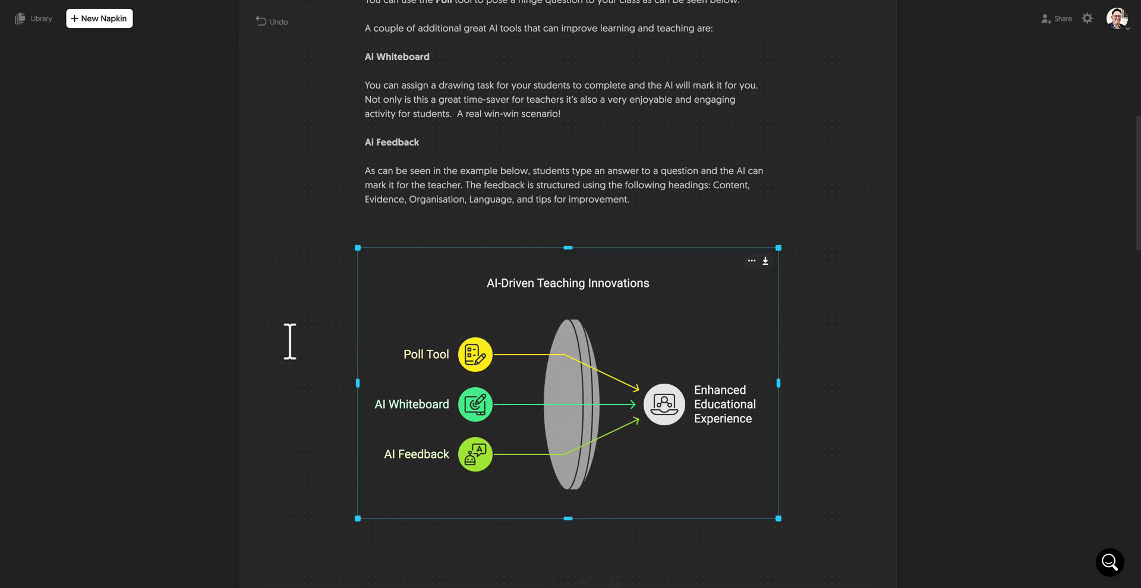
left_click(766, 260)
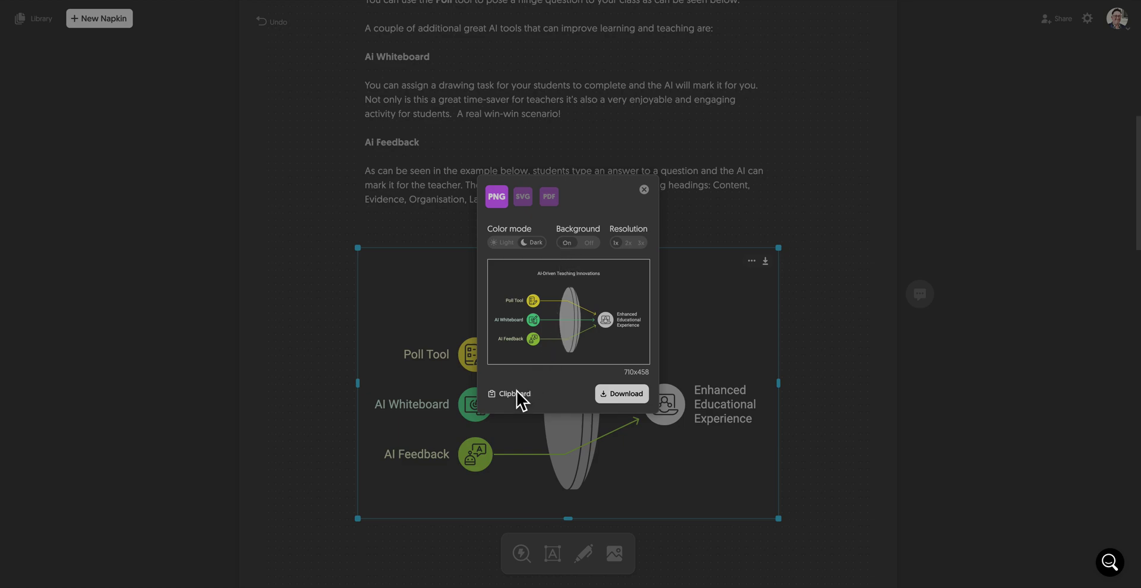
left_click(641, 243)
left_click(512, 395)
key("alt+Tab")
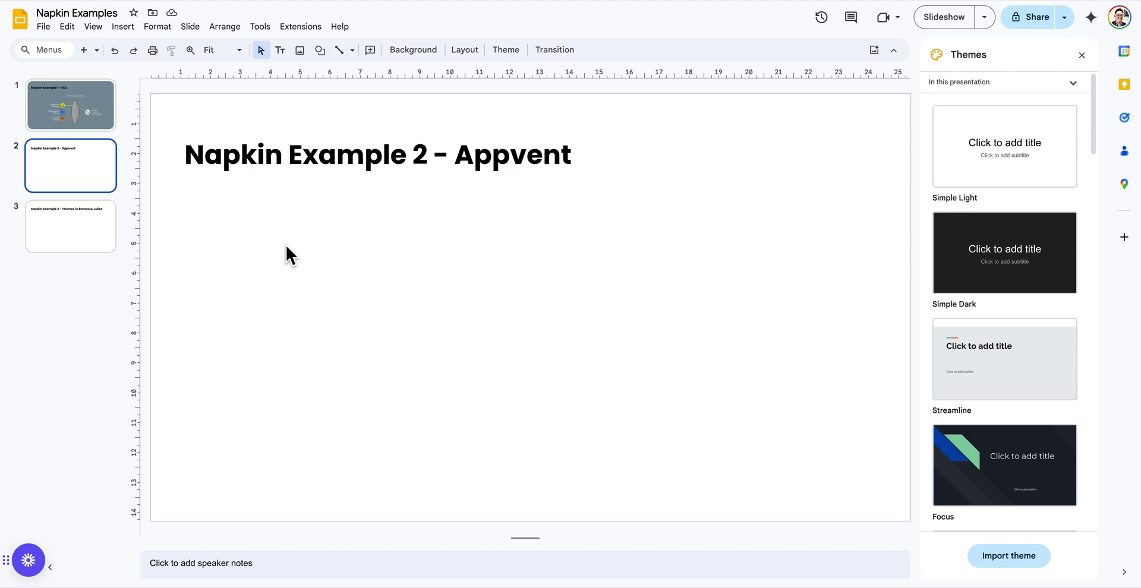
Paste the AI-Driven Teaching Innovations diagram onto slide 2 below its title.
key("ctrl+v")
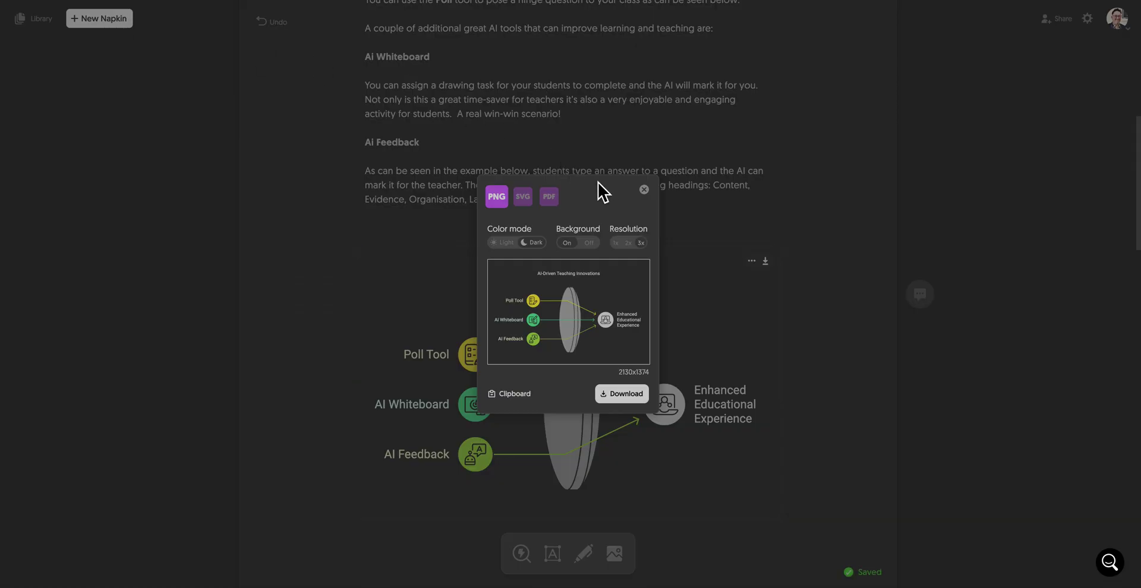
Dismiss the export settings and create a third, blank Untitled napkin.
left_click(643, 192)
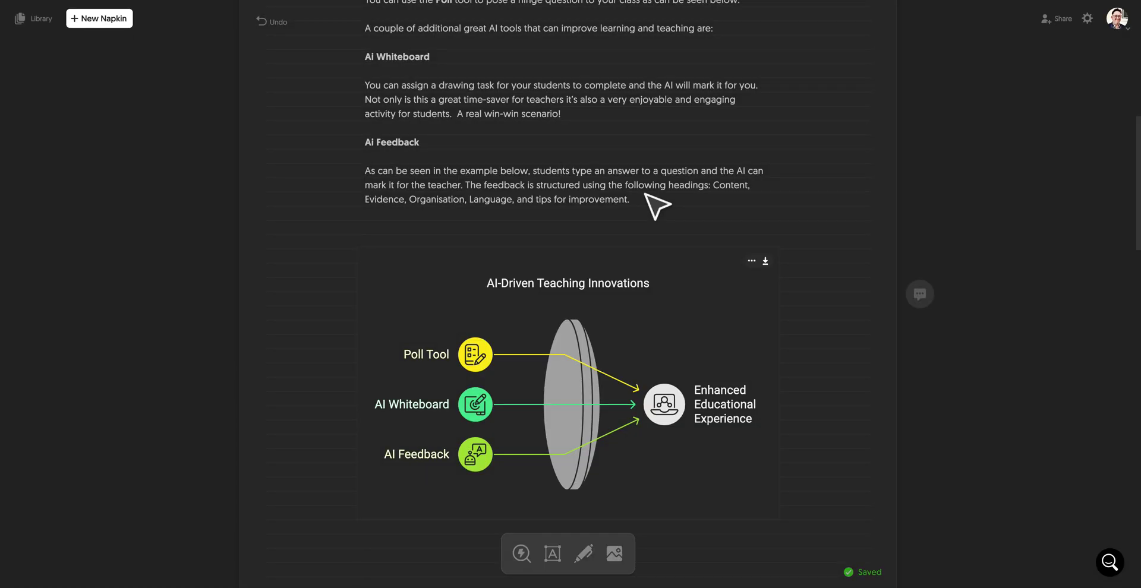
left_click(89, 21)
left_click(172, 36)
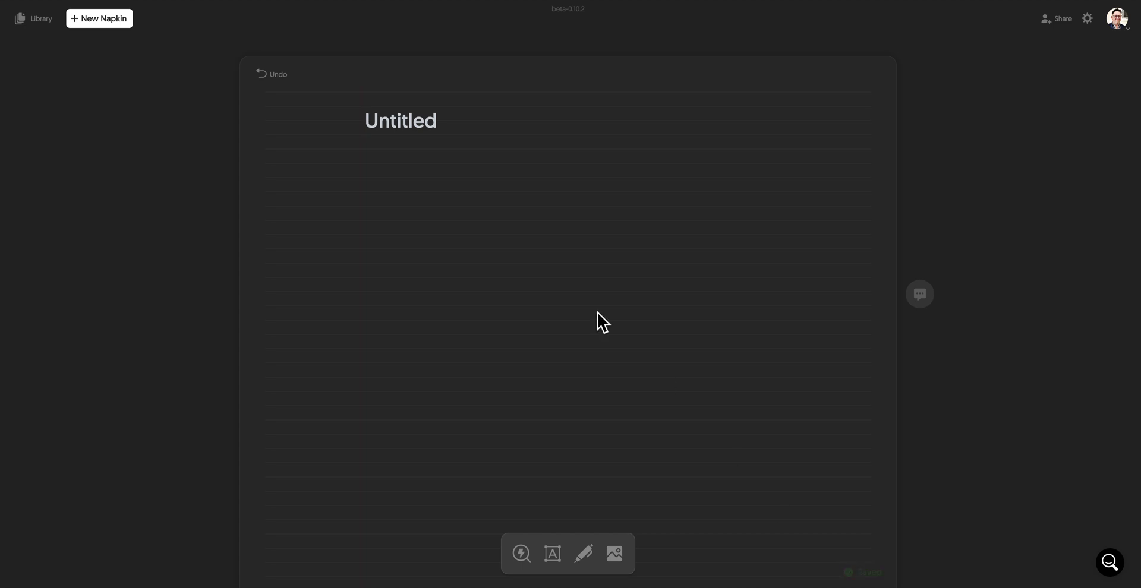
Paste the Romeo and Juliet essay on love, conflict and family, then review its sections.
left_click(374, 121)
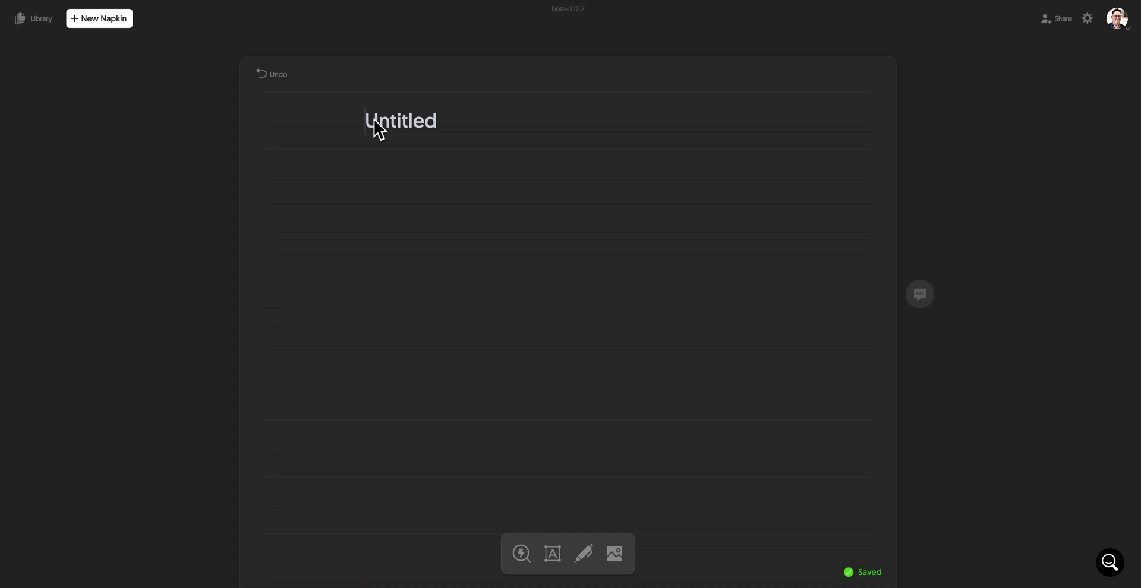
key("ctrl+v")
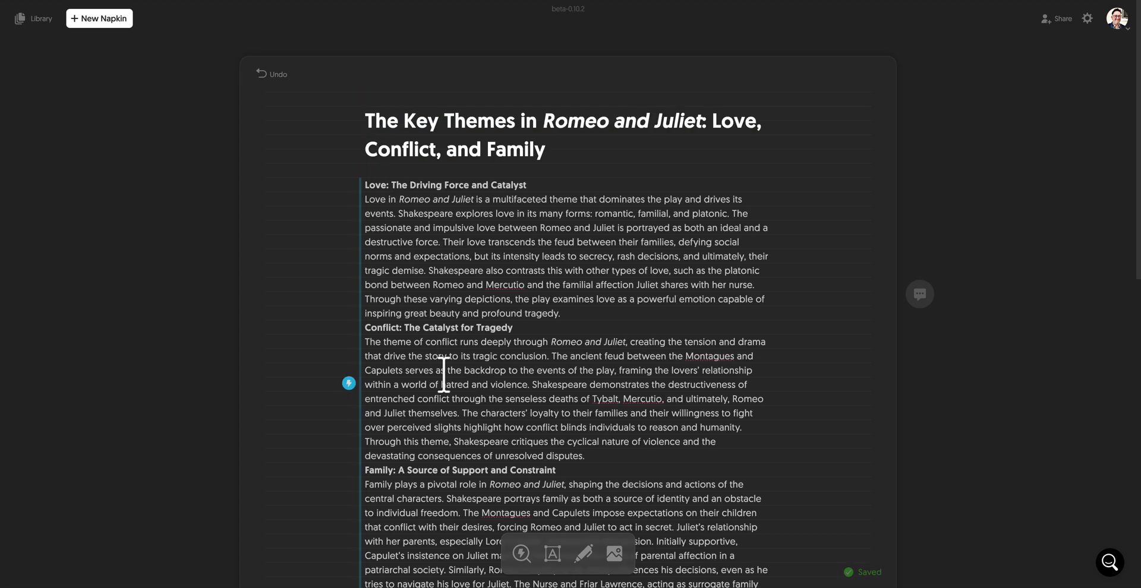
scroll(444, 376, "down", 2)
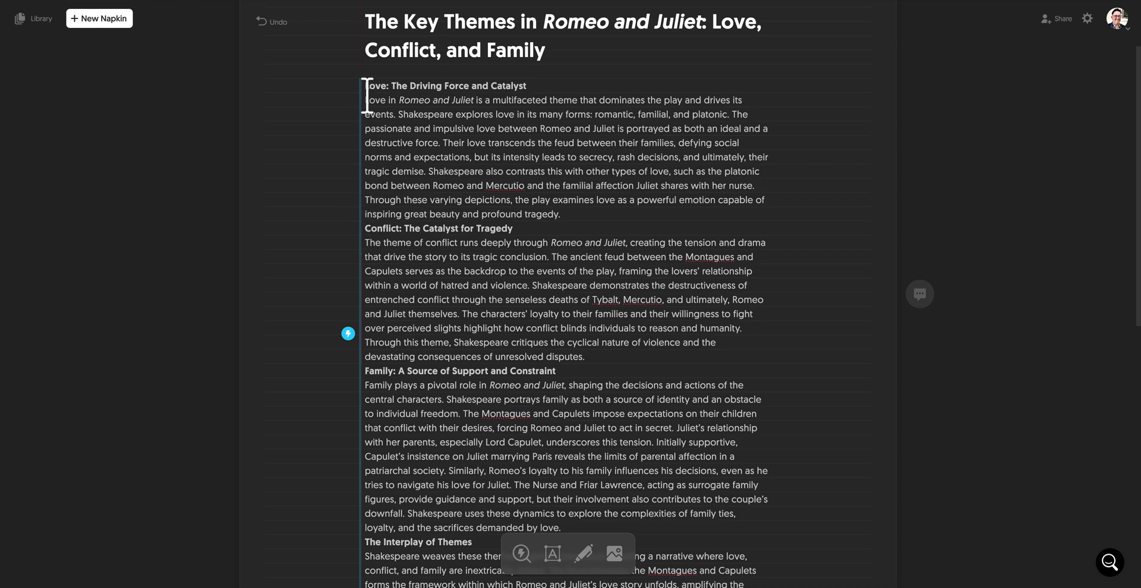
left_click_drag(365, 89, 594, 522)
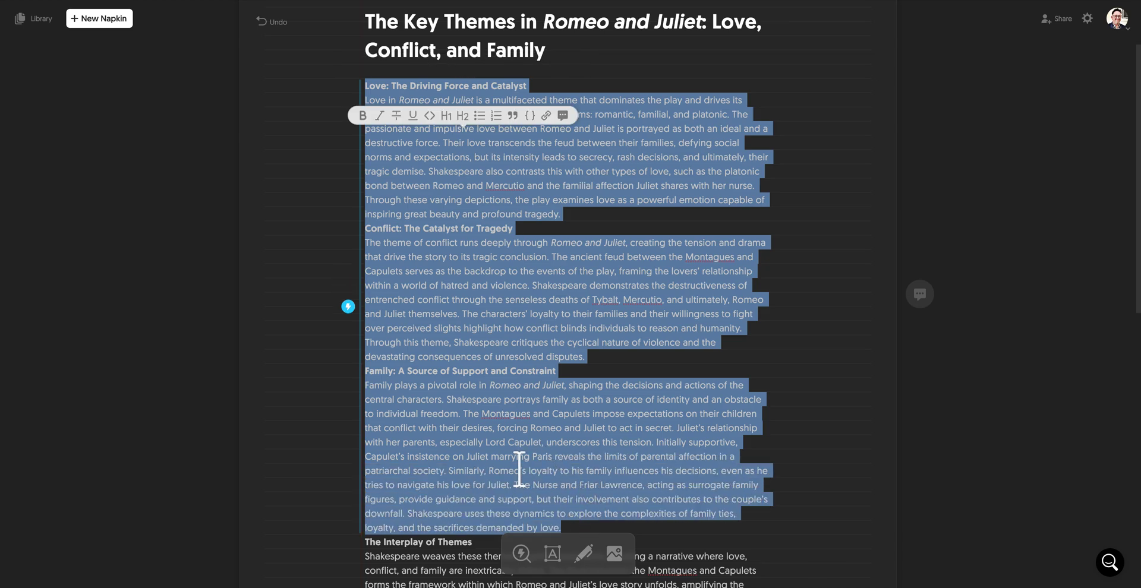
scroll(444, 414, "down", 5)
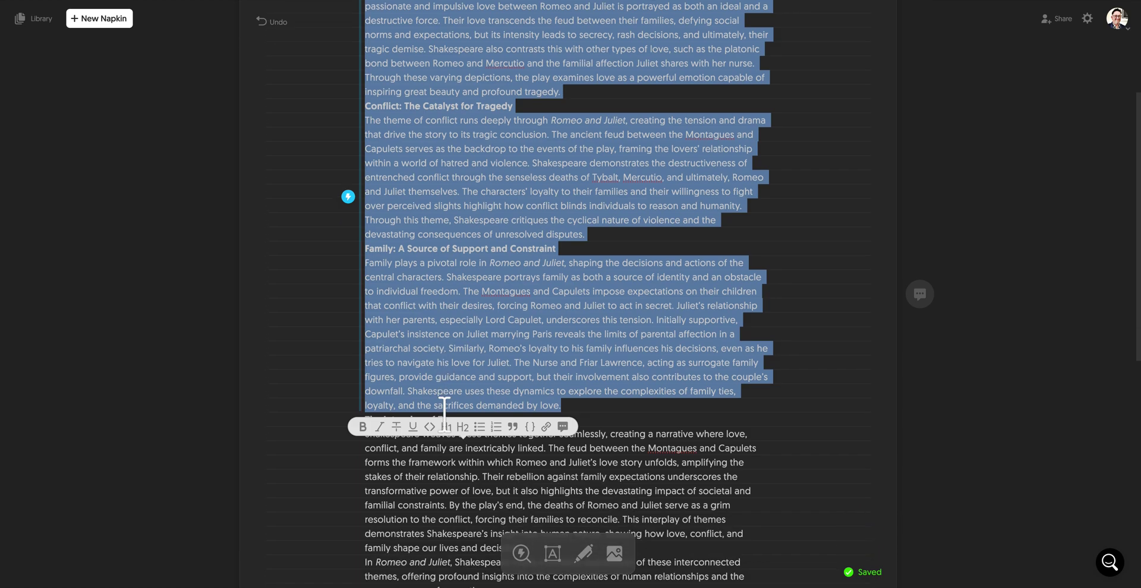
left_click(490, 390)
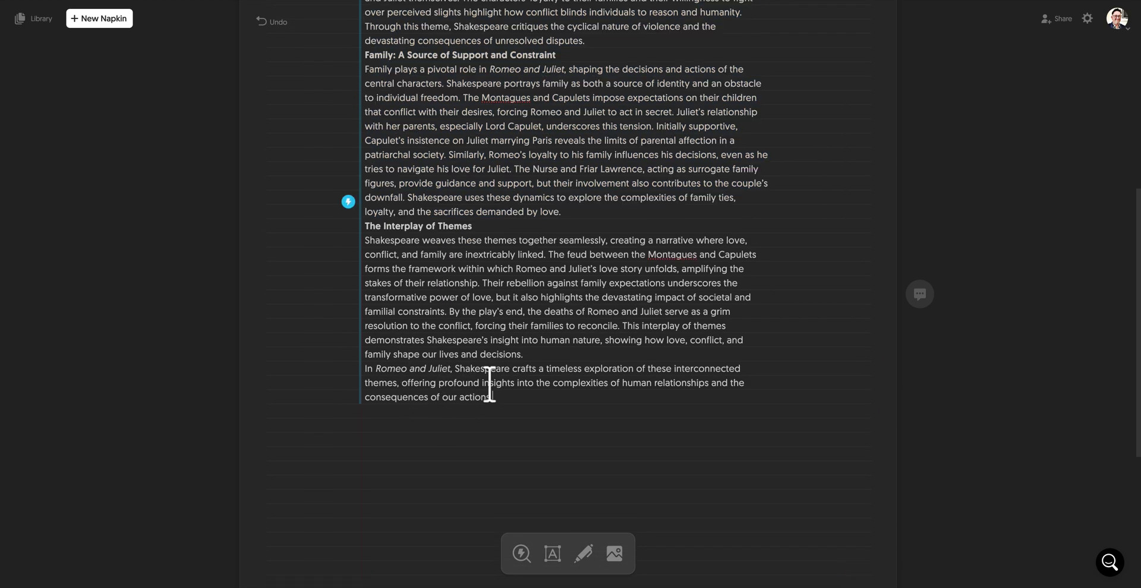
scroll(435, 309, "up", 5)
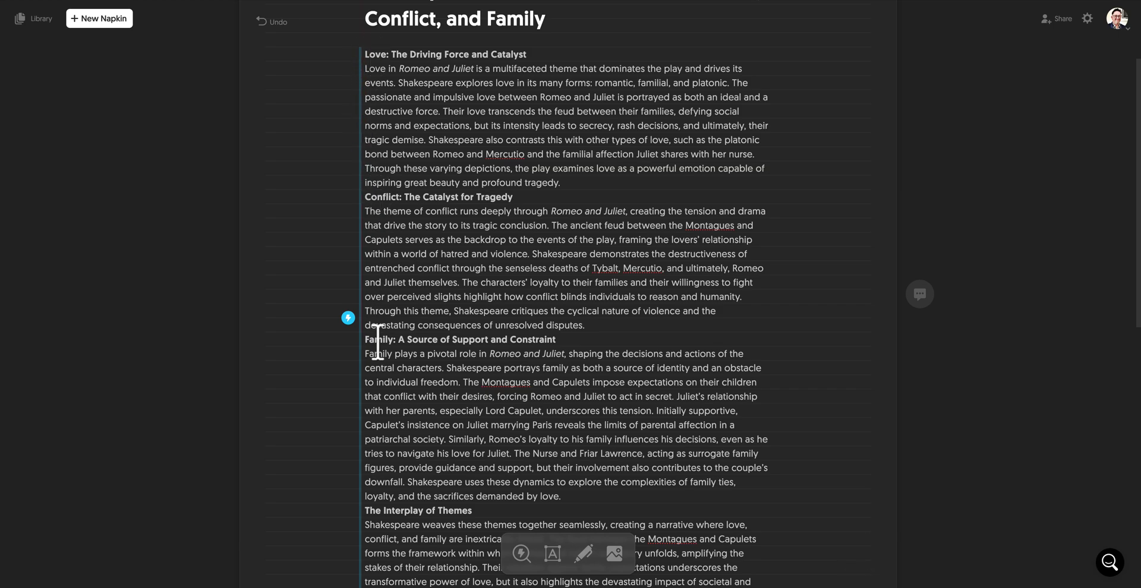
scroll(376, 340, "down", 3)
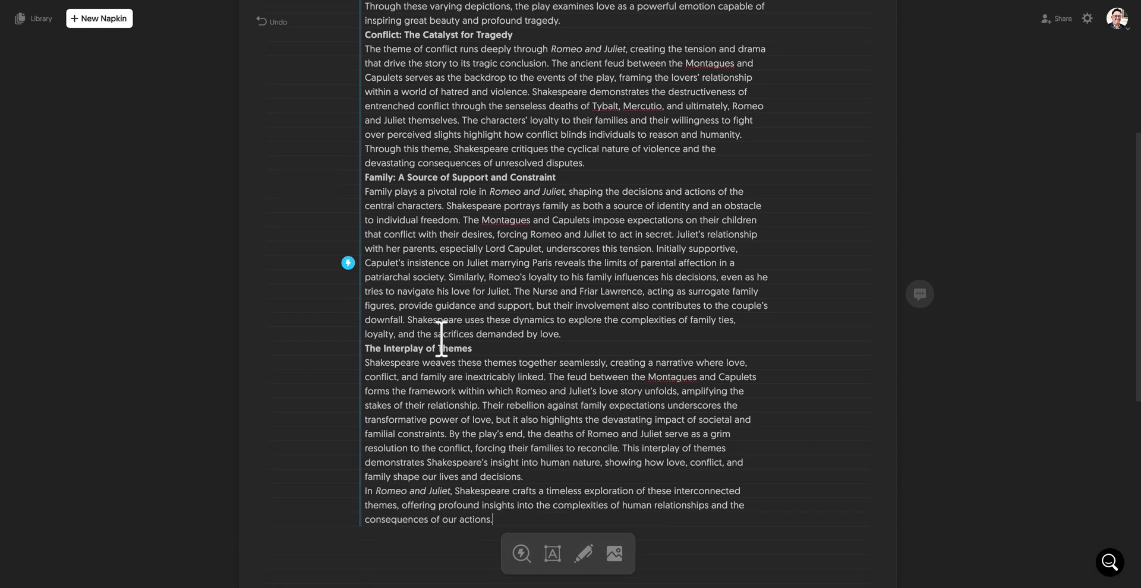
scroll(479, 351, "up", 3)
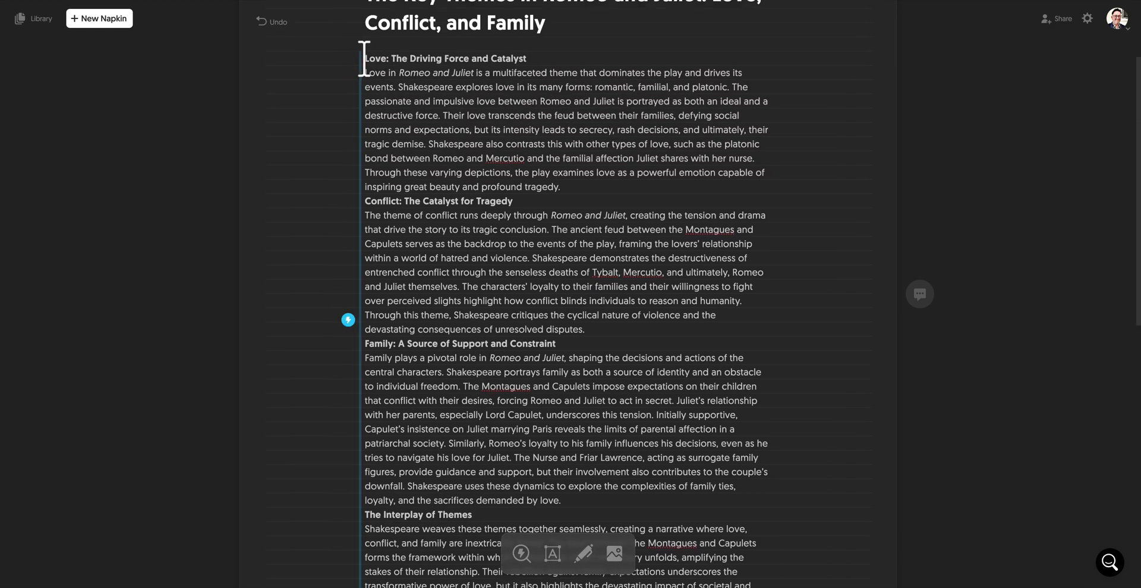
Generate a visual from the Love, Conflict and Family sections and browse the style cards.
left_click_drag(364, 58, 593, 496)
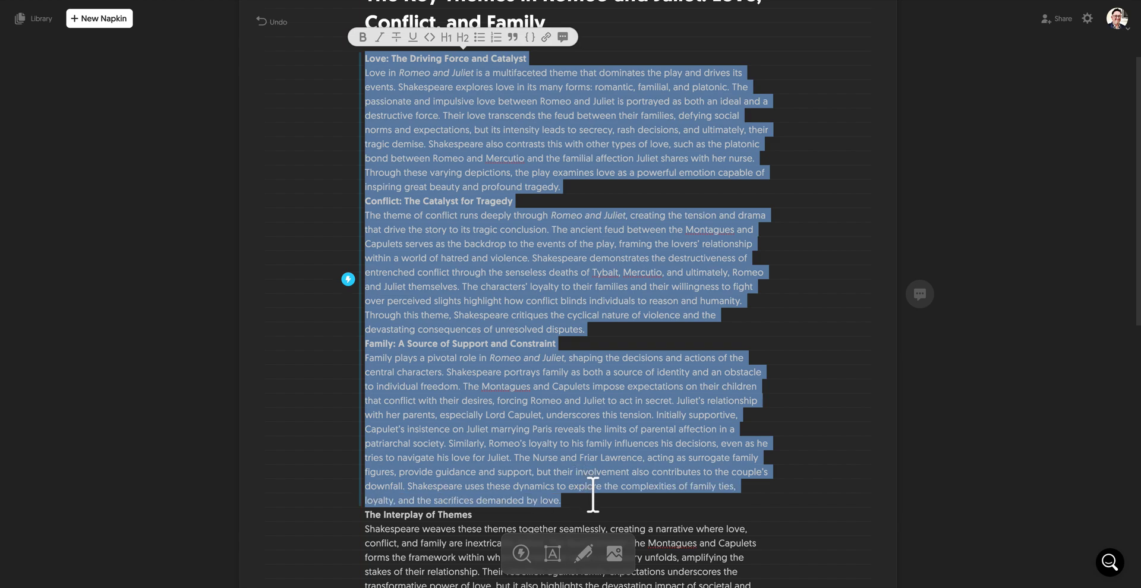
left_click(348, 280)
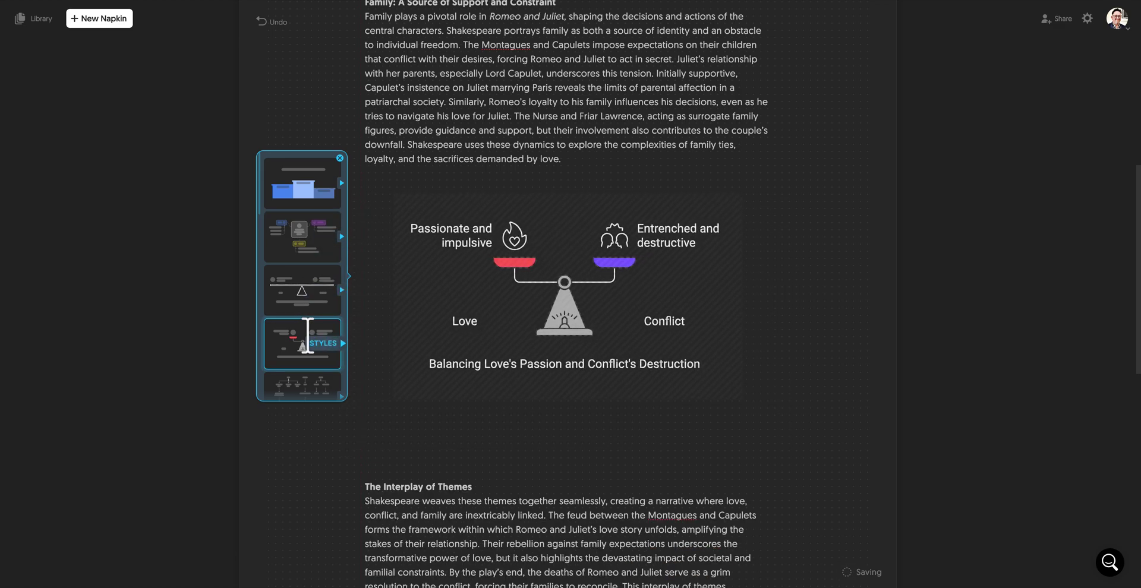
scroll(301, 357, "down", 1)
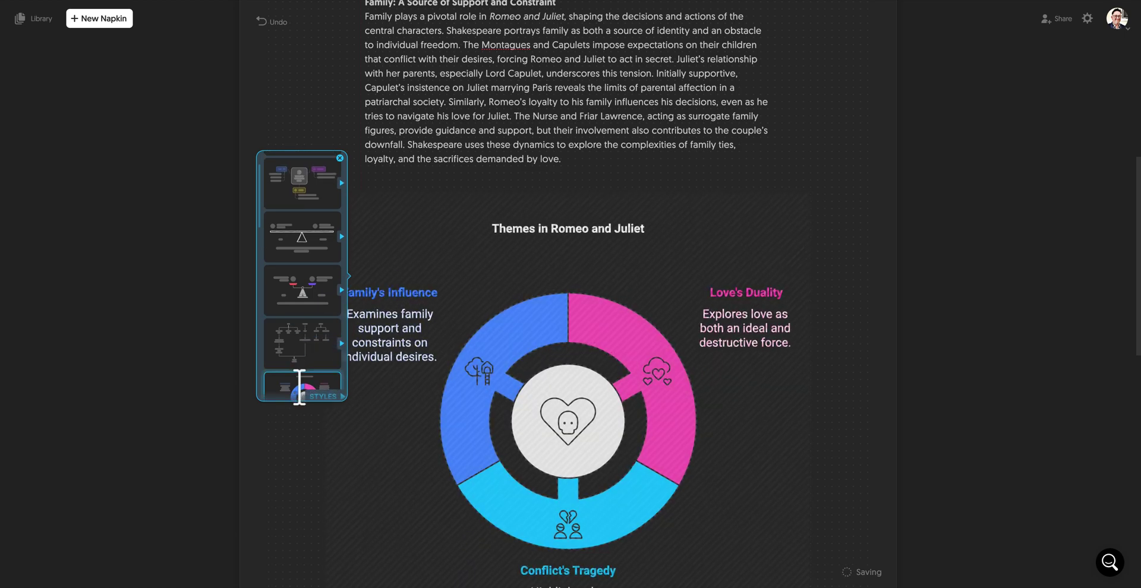
scroll(300, 387, "down", 1)
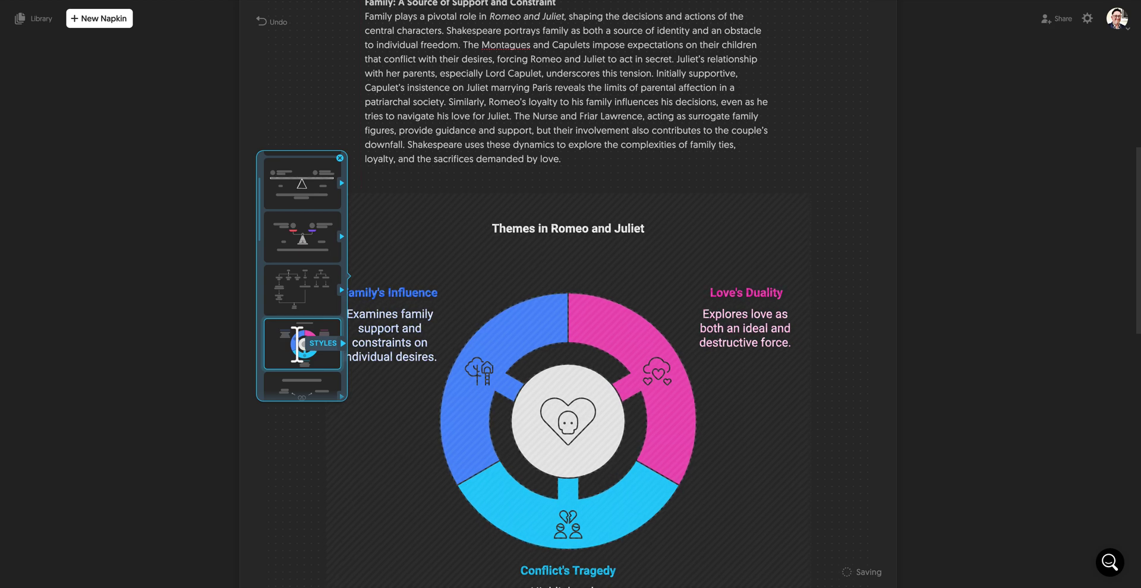
scroll(297, 343, "down", 1)
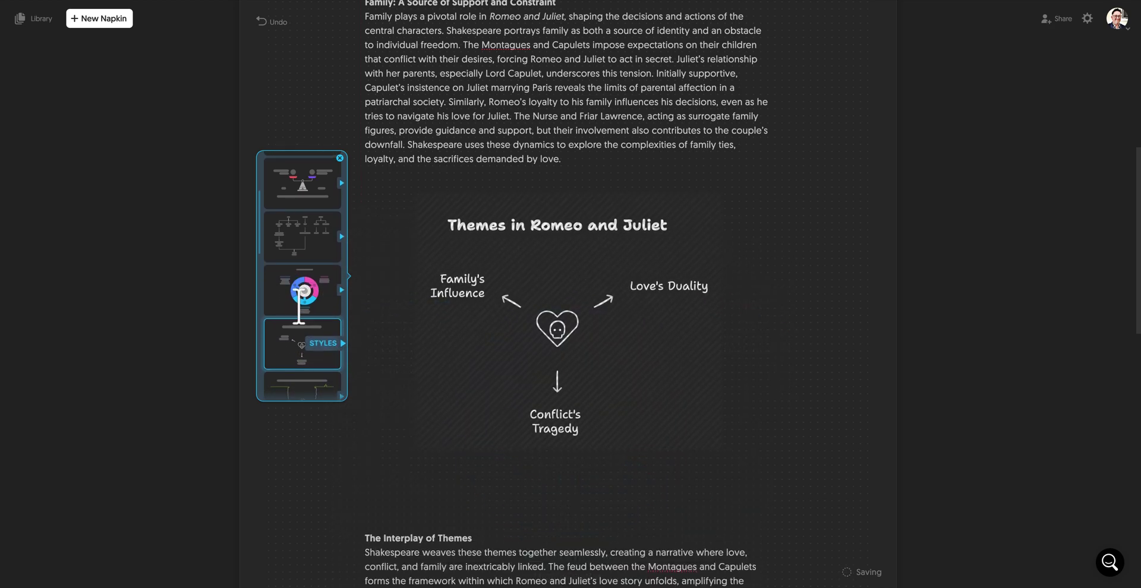
Choose the circular themes diagram style in its blue, pink and teal variant.
left_click(302, 294)
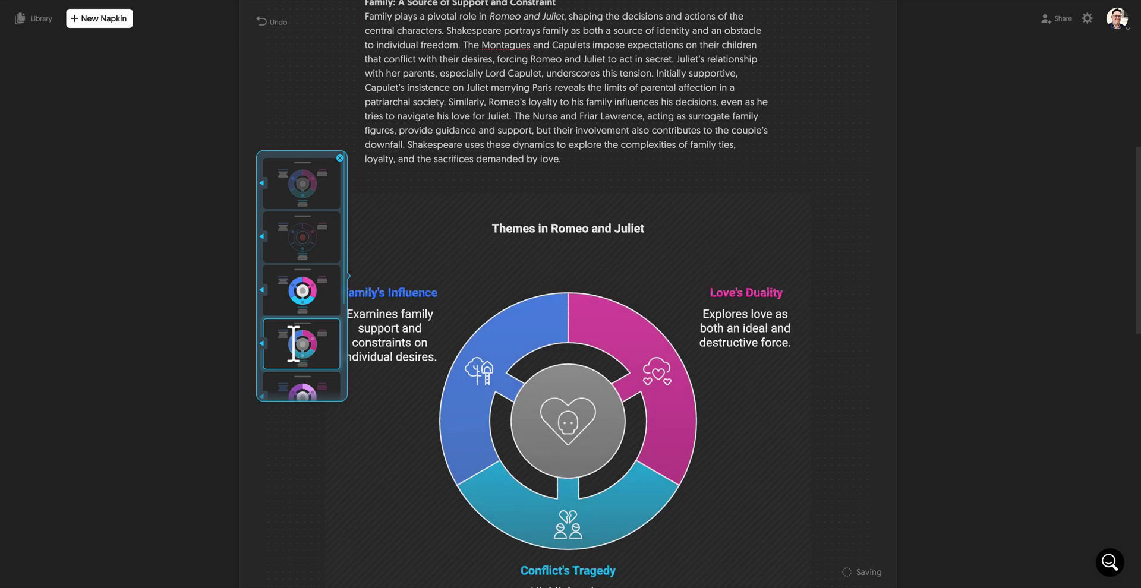
scroll(294, 344, "down", 1)
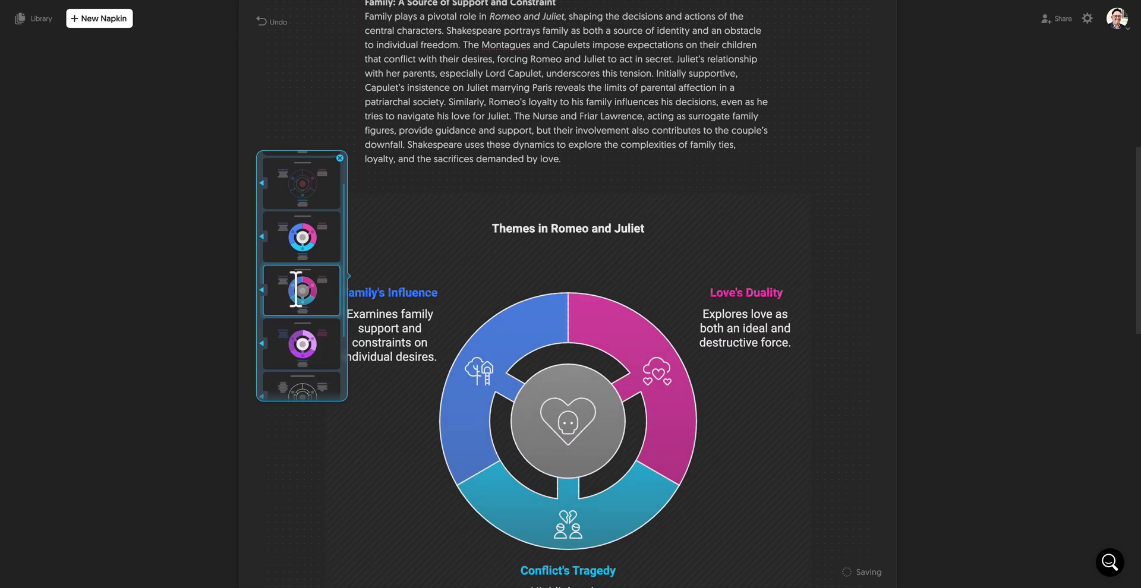
left_click(295, 289)
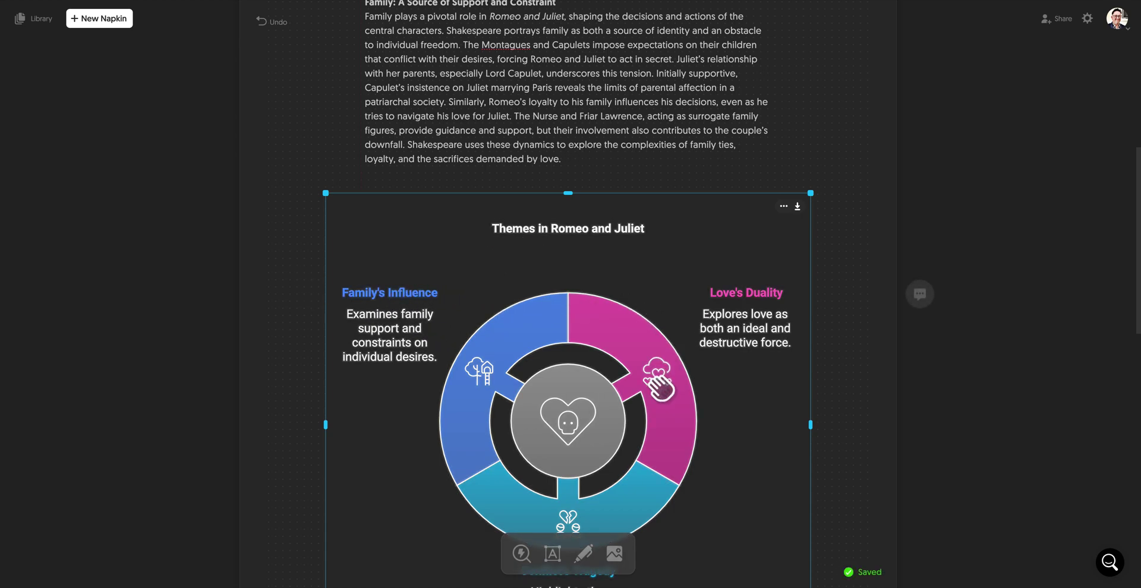
Copy the Themes in Romeo and Juliet diagram to the clipboard as a 2454x2346 PNG.
scroll(658, 383, "down", 2)
scroll(654, 390, "down", 1)
scroll(612, 365, "up", 1)
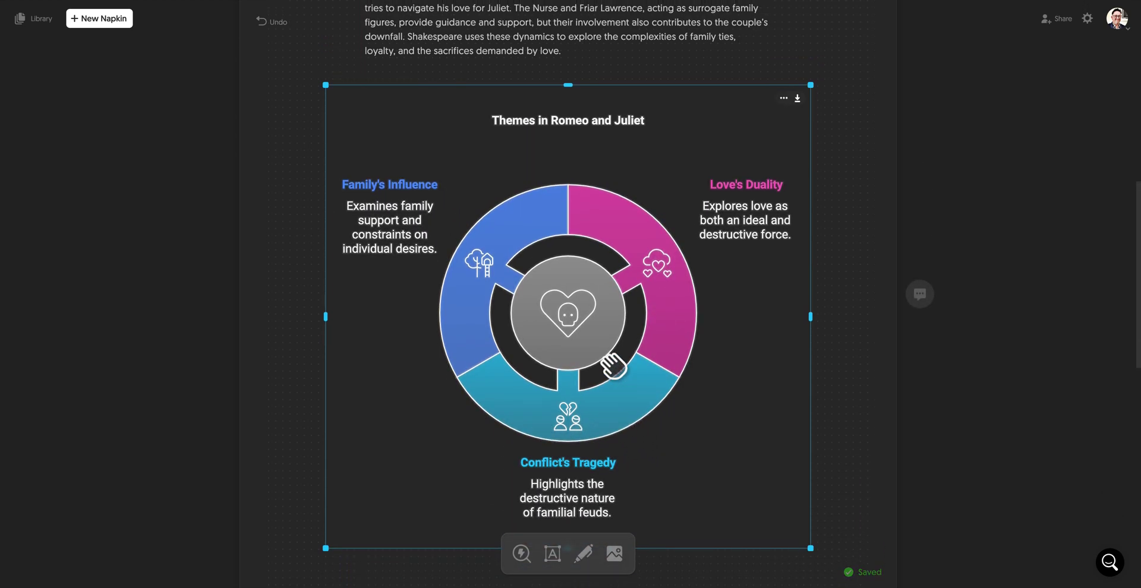
left_click(798, 97)
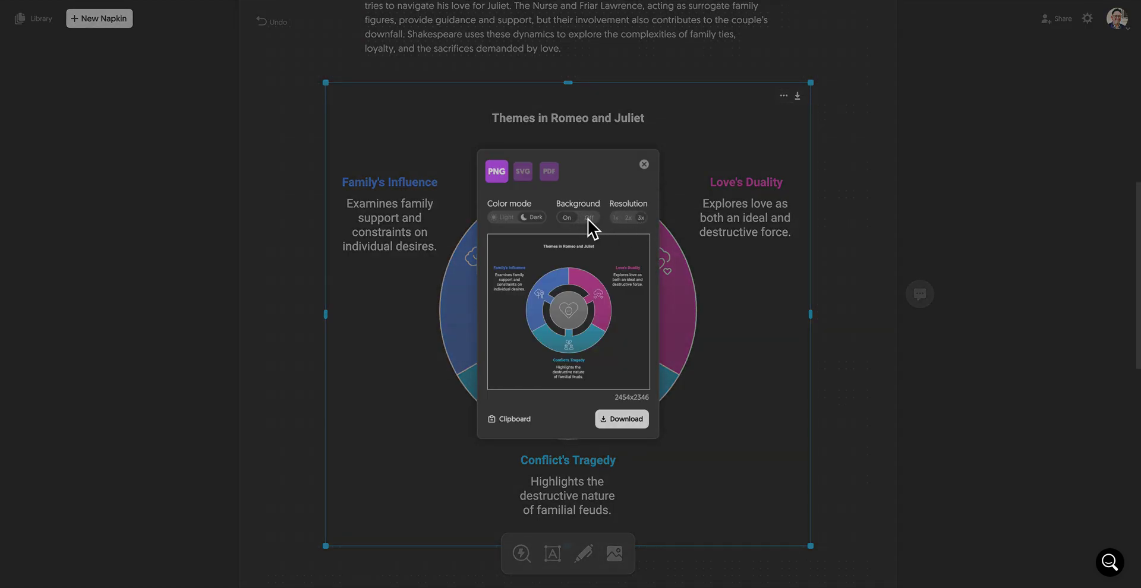
left_click(511, 420)
Paste the themes diagram onto slide 3 and centre it beneath the title.
key("alt+Tab")
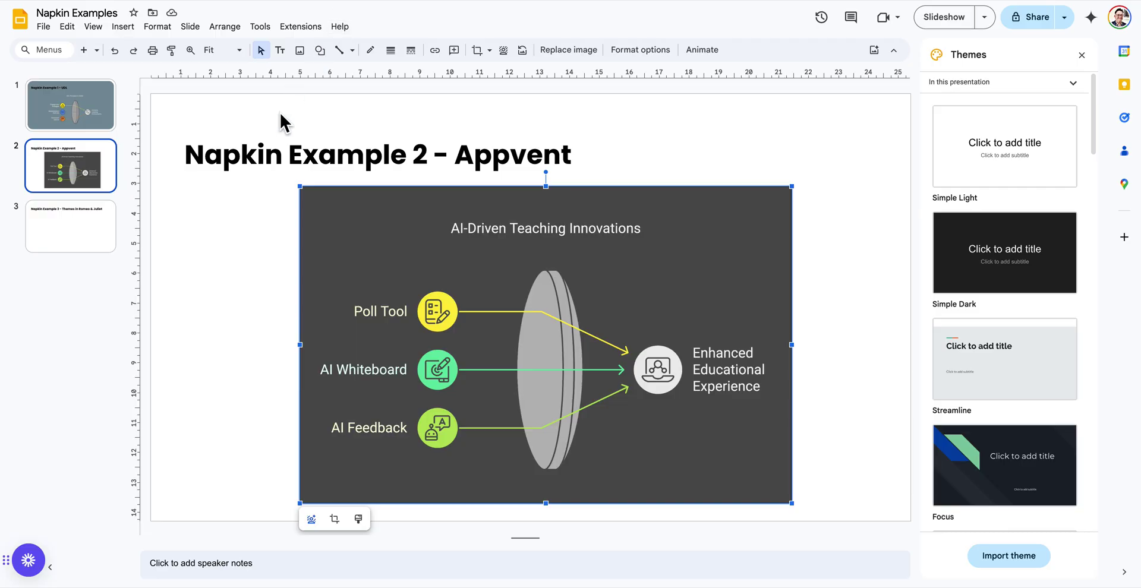
key("Down")
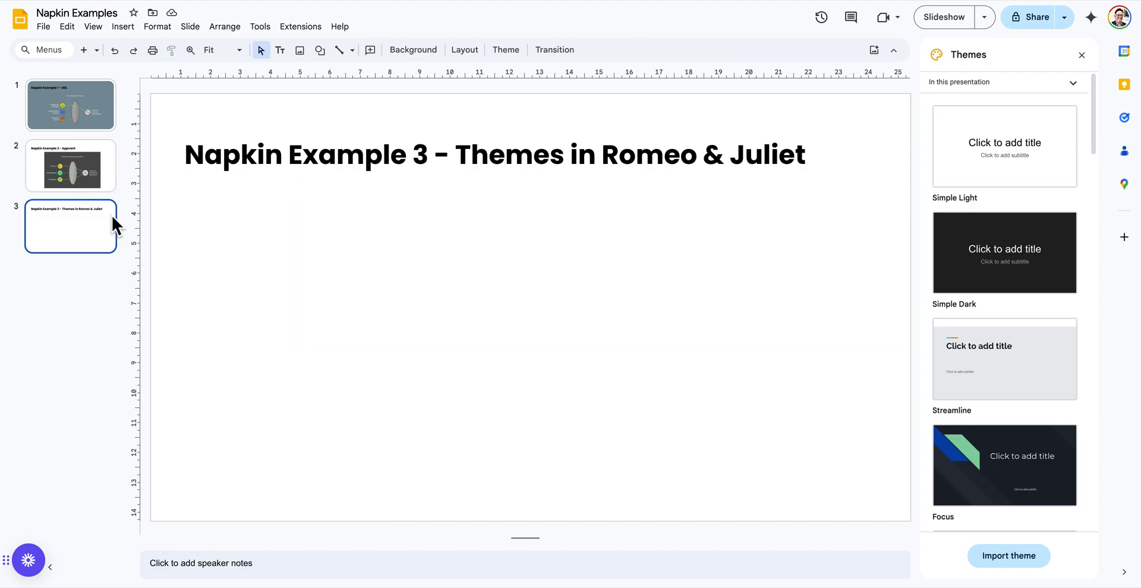
key("ctrl+v")
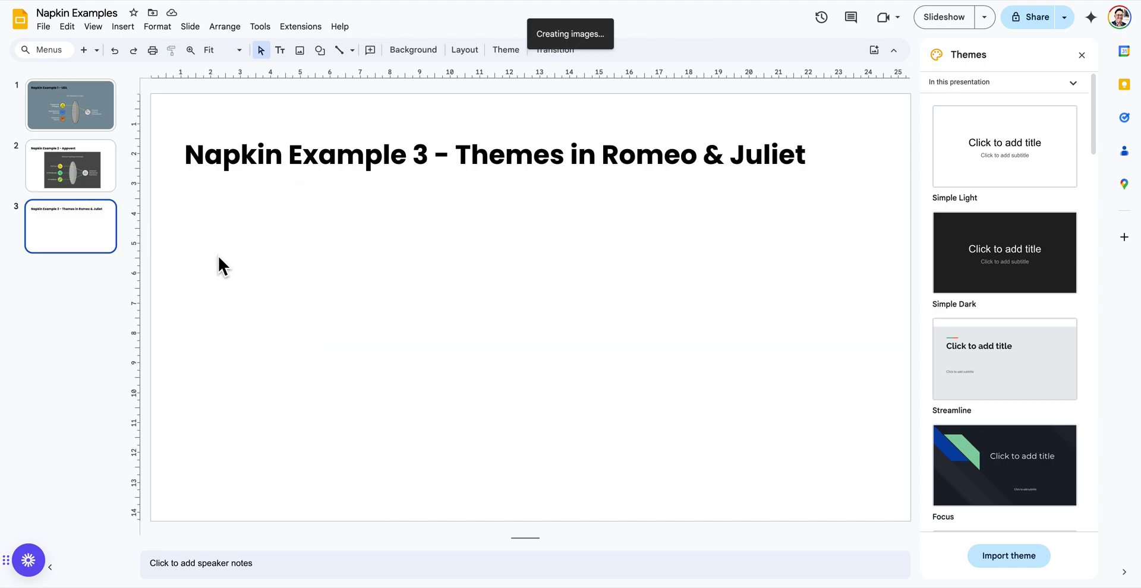
left_click_drag(295, 286, 493, 265)
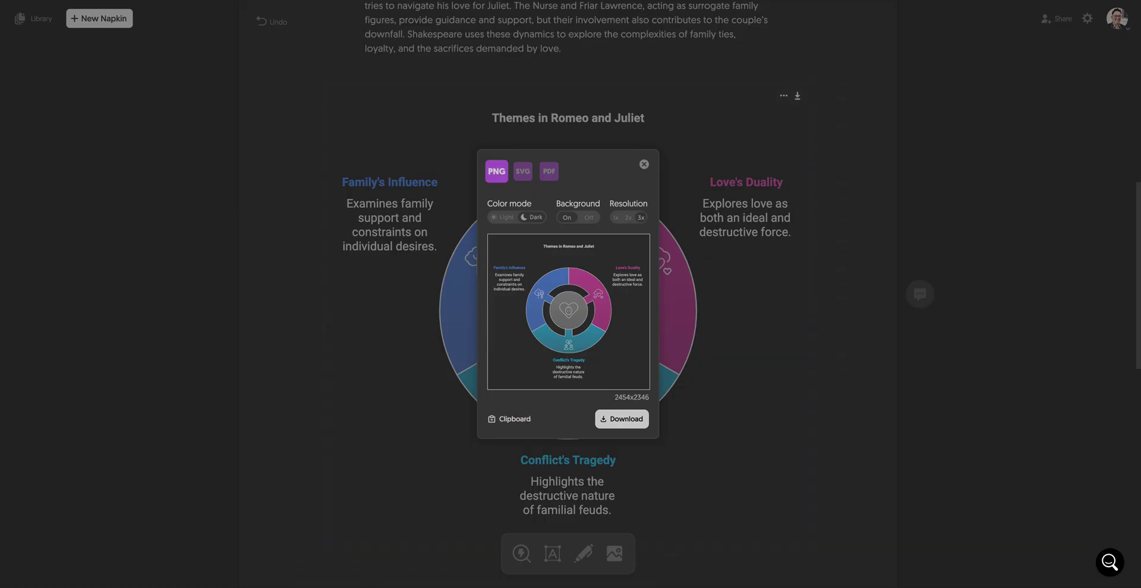
Close the PNG export dialog to reveal the finished ring diagram.
left_click(644, 164)
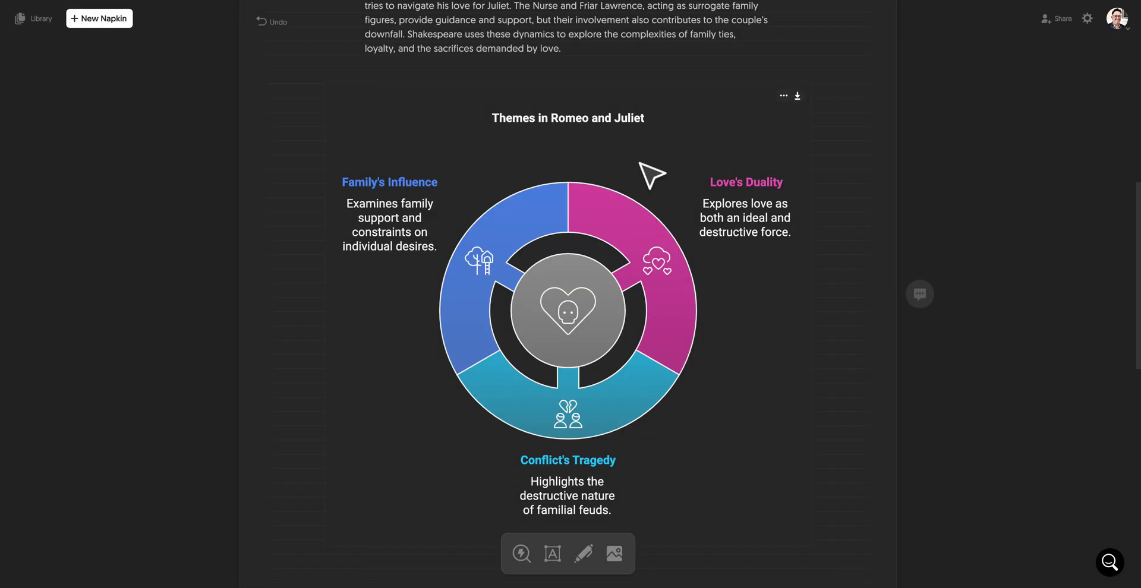